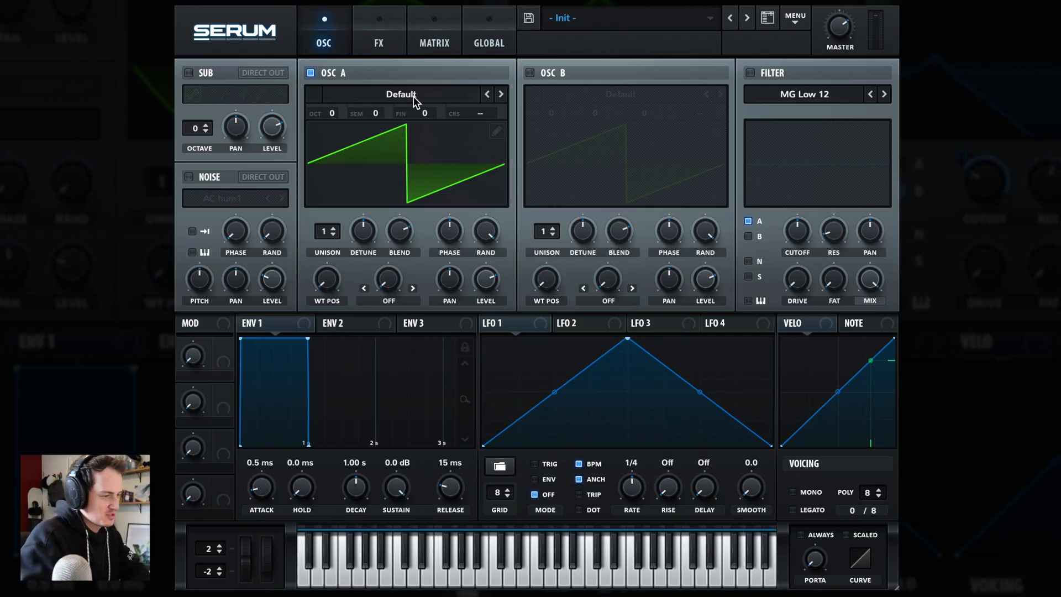
Step: Load the Basic Shapes wavetable from the Analog category into oscillator A
left_click(414, 96)
mouse_move(415, 114)
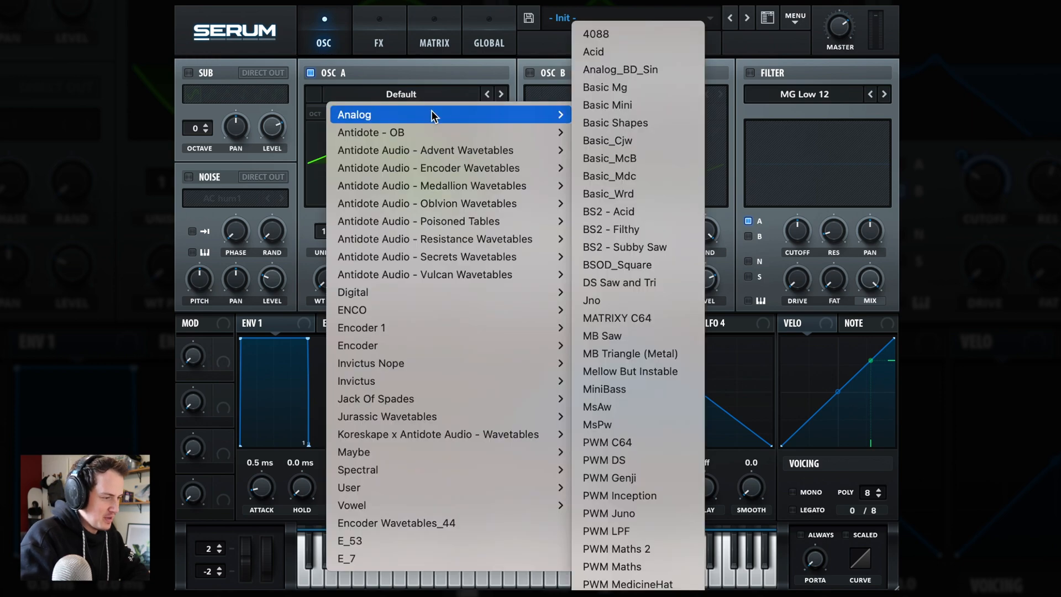
left_click(643, 122)
Step: Enable oscillator B with Basic Shapes at its triangle wave position, and turn on the sub oscillator
left_click(530, 73)
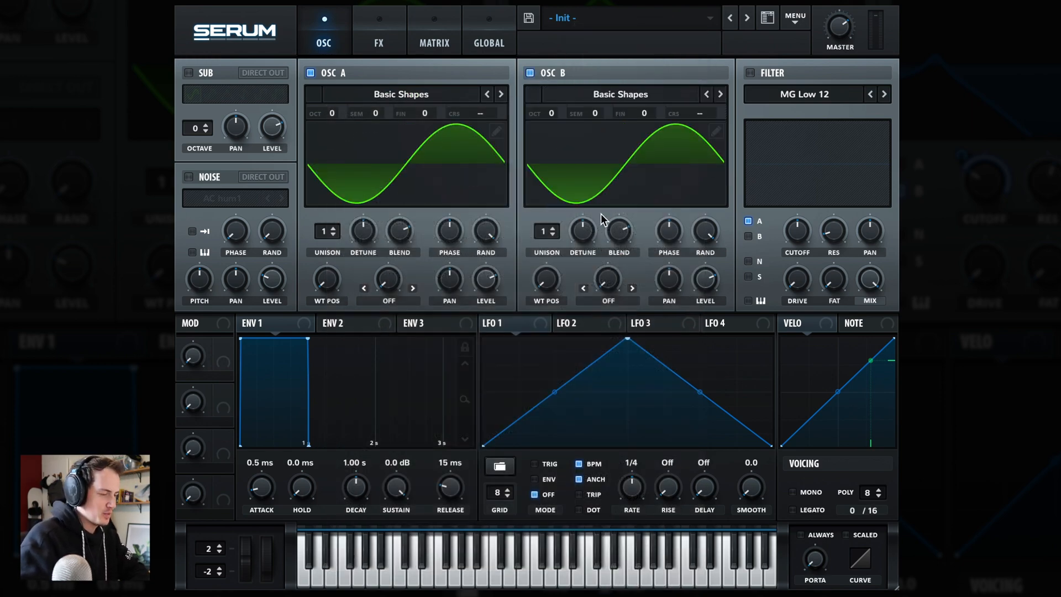
left_click_drag(546, 281, 552, 221)
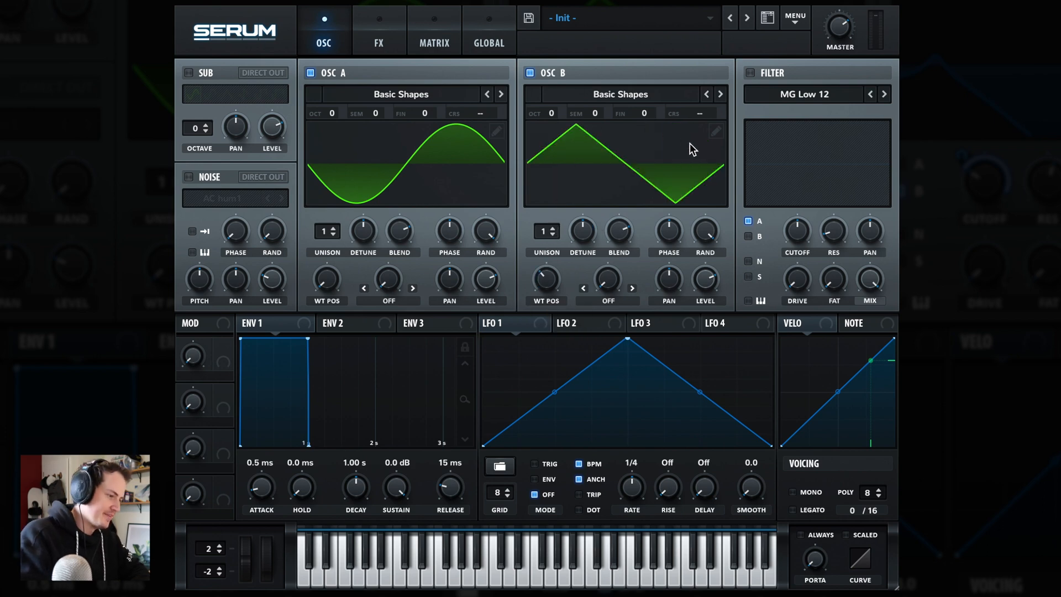
left_click(189, 73)
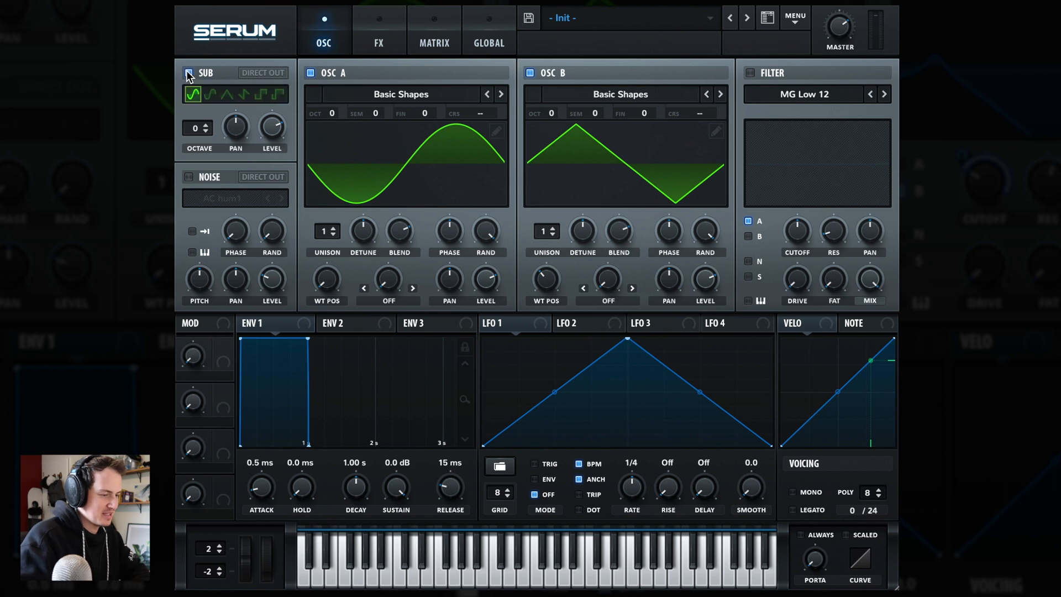
Step: Set oscillator A's warp mode to FM (From B) and oscillator B's warp mode to Sync (Window 1/2)
left_click(410, 296)
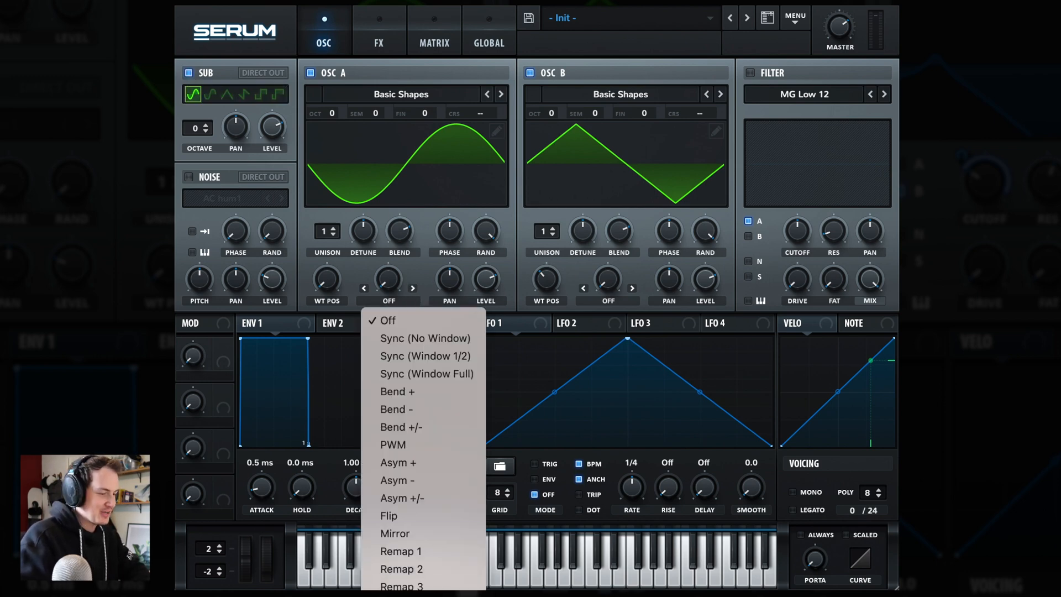
left_click(476, 492)
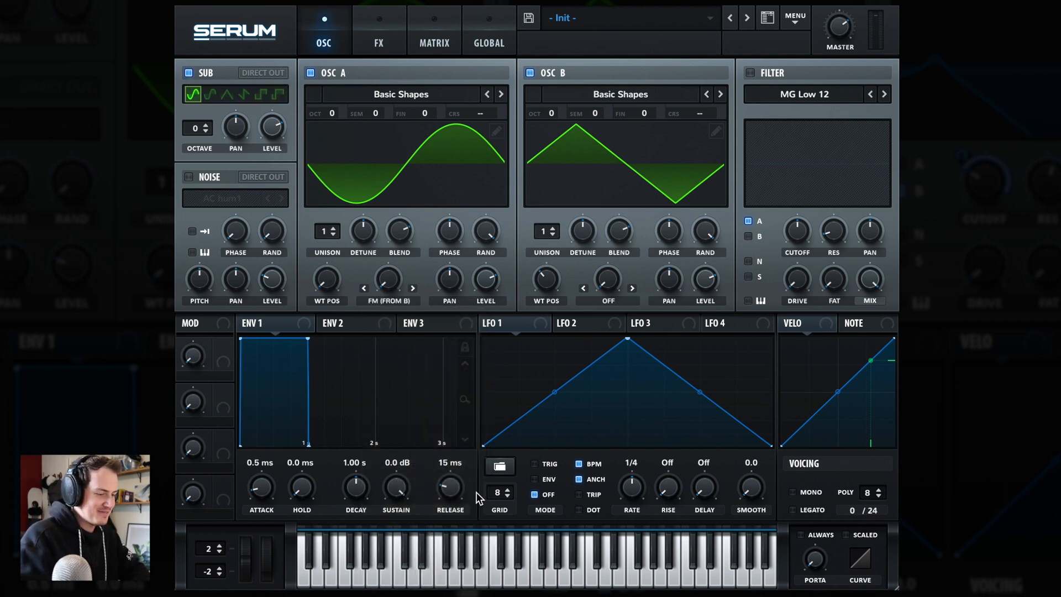
left_click(619, 299)
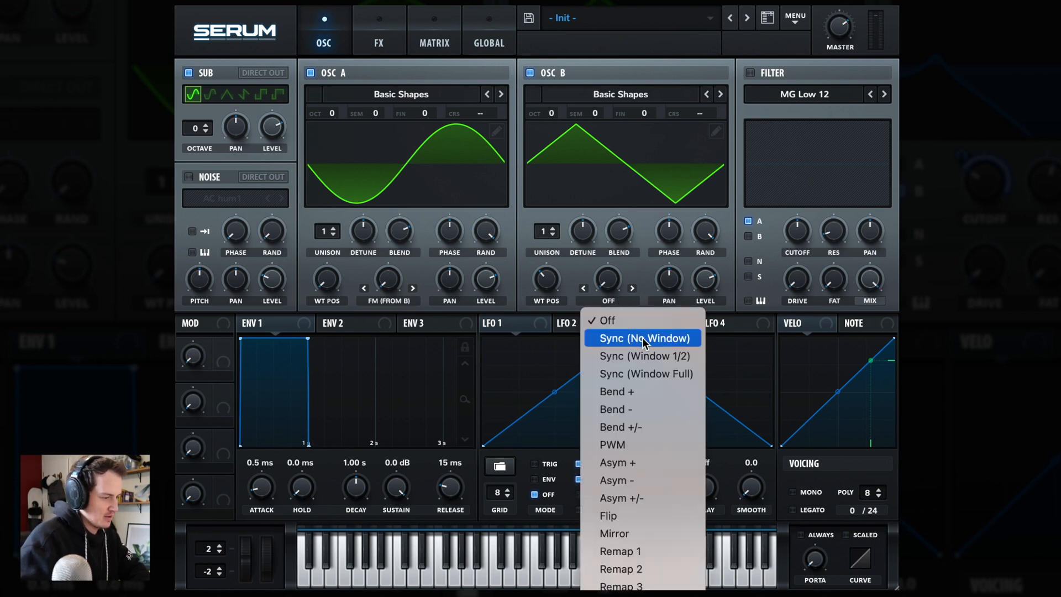
left_click(648, 355)
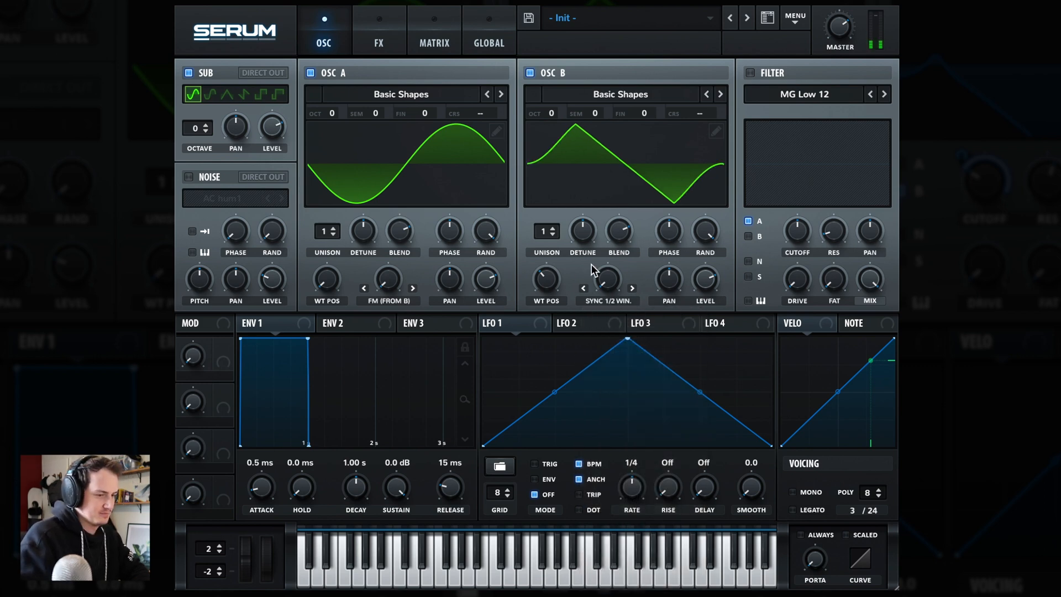
Step: Enable the MG Low 12 filter, raise its resonance to 58% and lower its cutoff
left_click(751, 73)
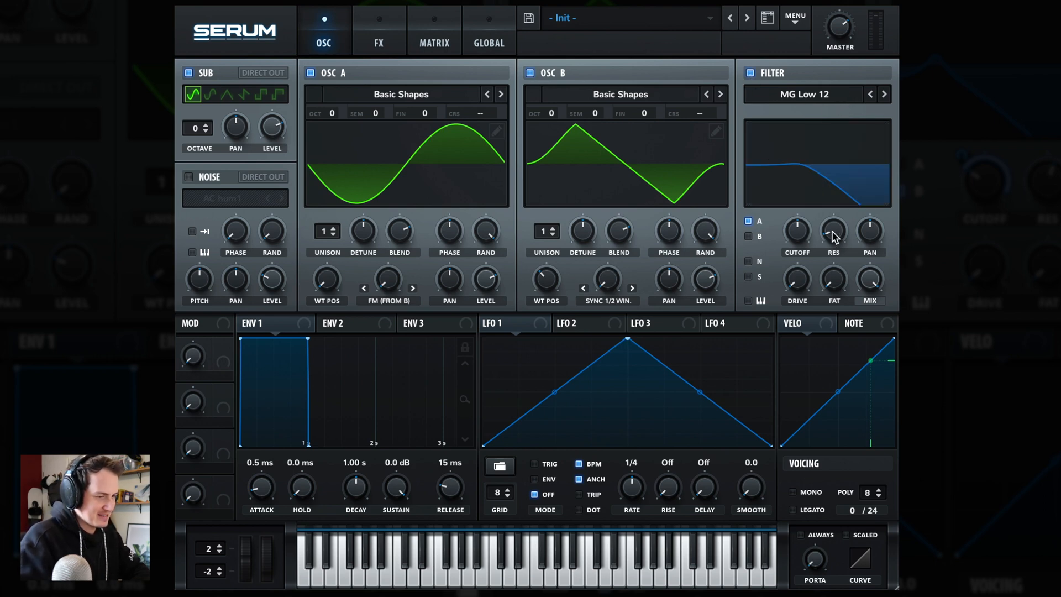
left_click_drag(835, 237, 854, 166)
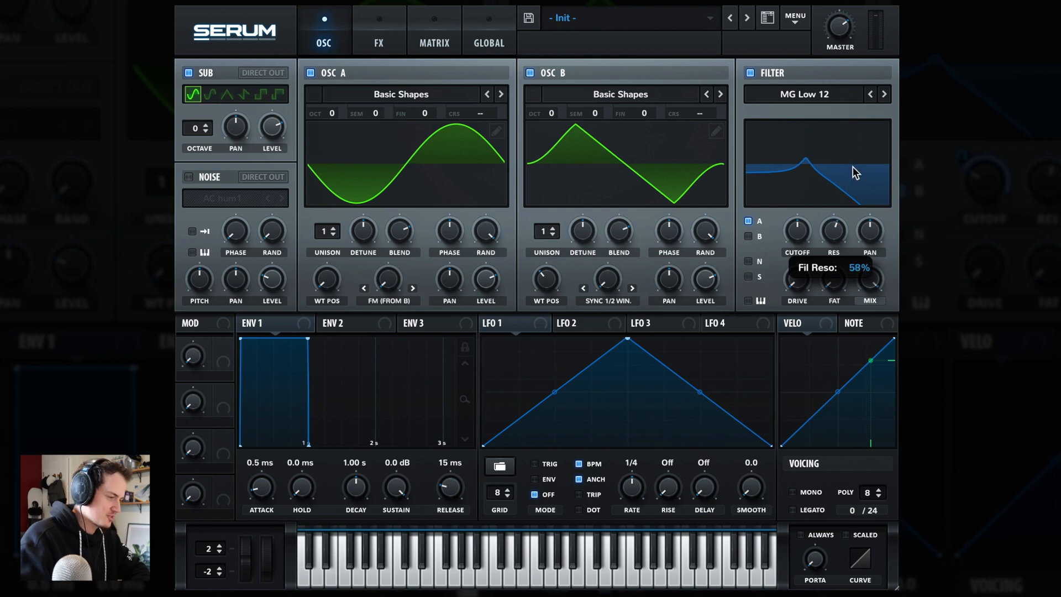
left_click_drag(835, 225, 793, 244)
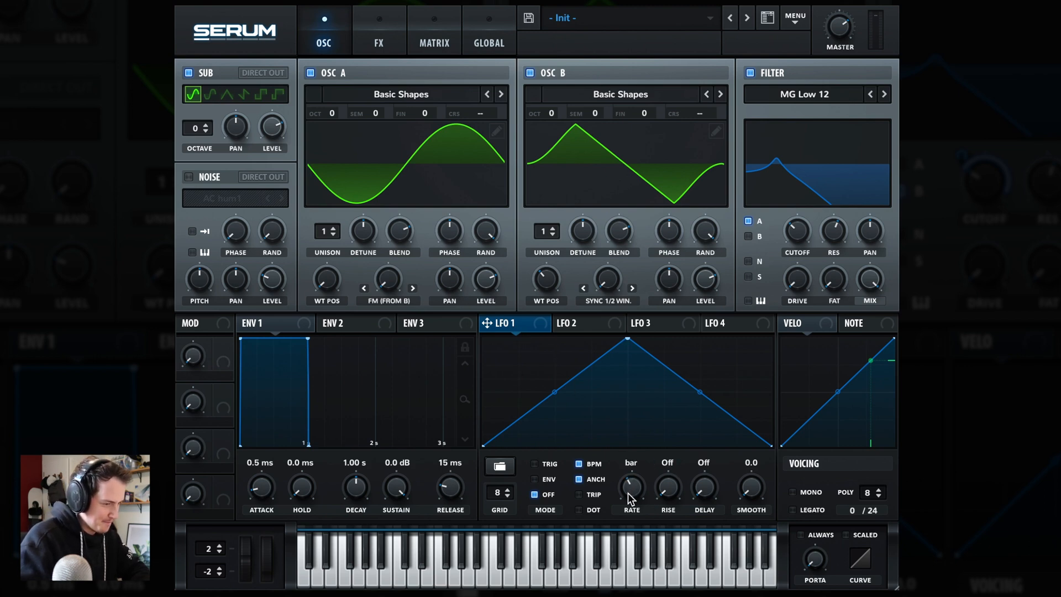
Step: Reshape the one-bar LFO 1 into a slow two-stage rise with a late mid-height peak, and assign it to the filter cutoff
left_click_drag(628, 338, 733, 391)
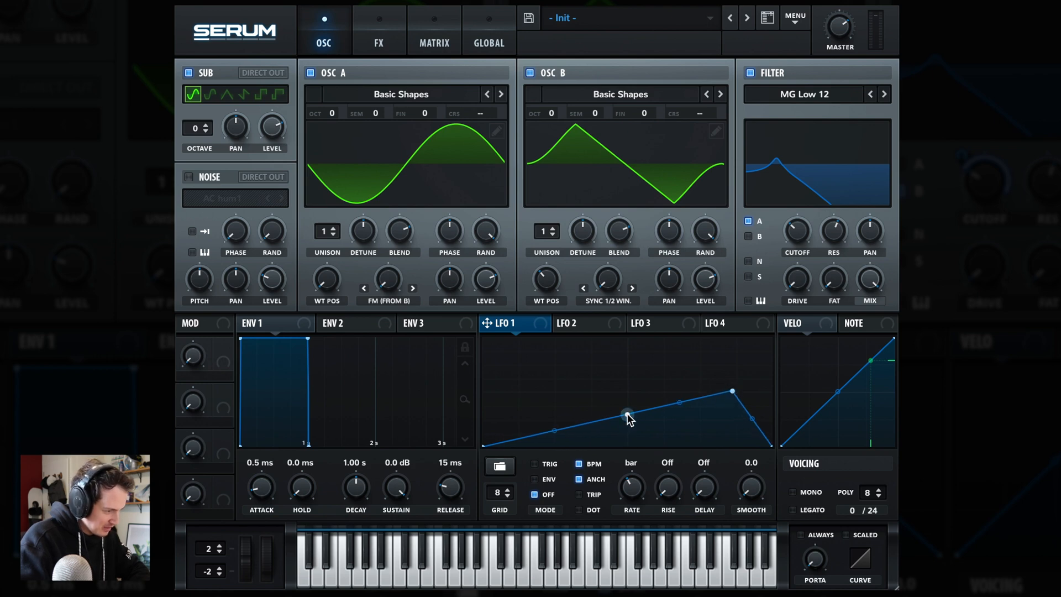
left_click_drag(627, 412, 625, 425)
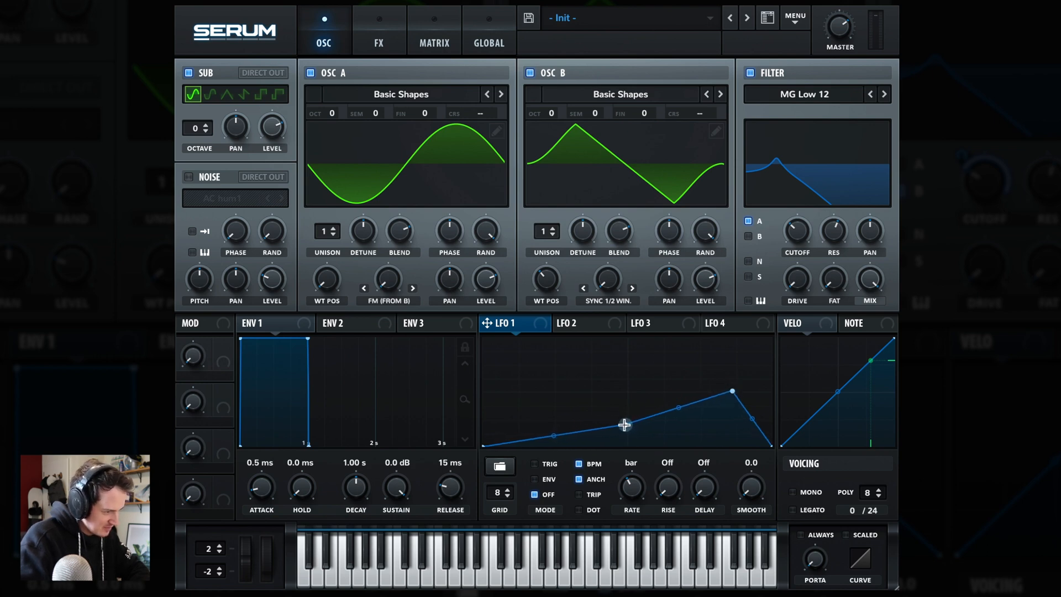
left_click_drag(732, 391, 716, 386)
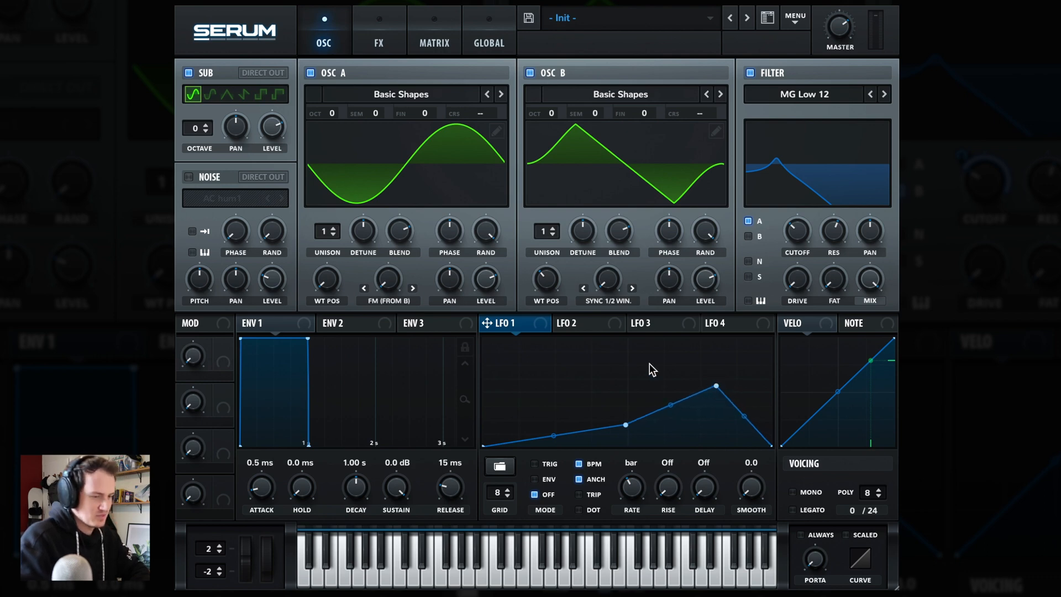
left_click_drag(487, 322, 801, 240)
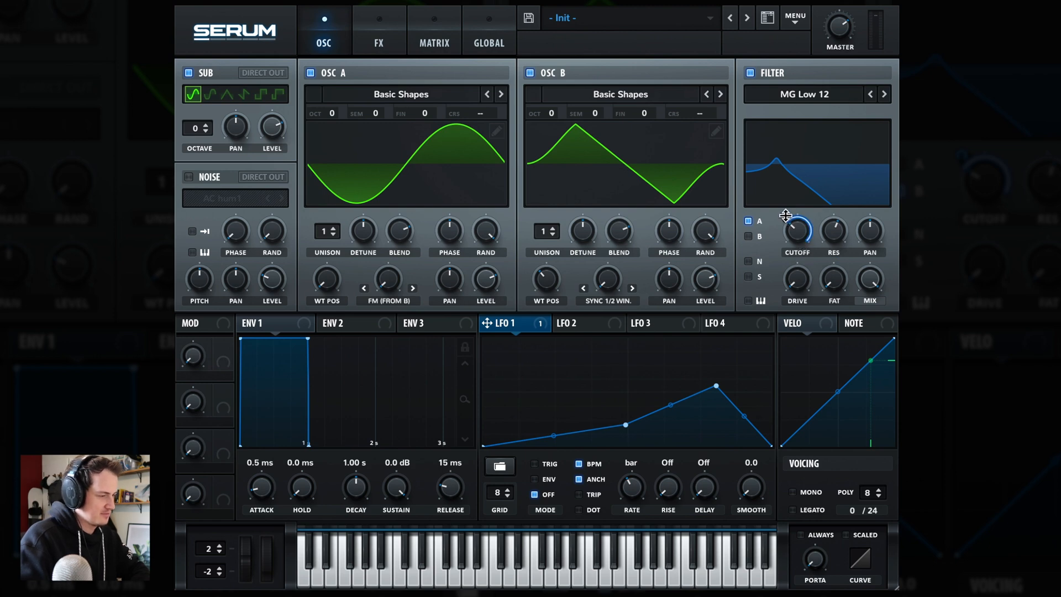
mouse_move(786, 221)
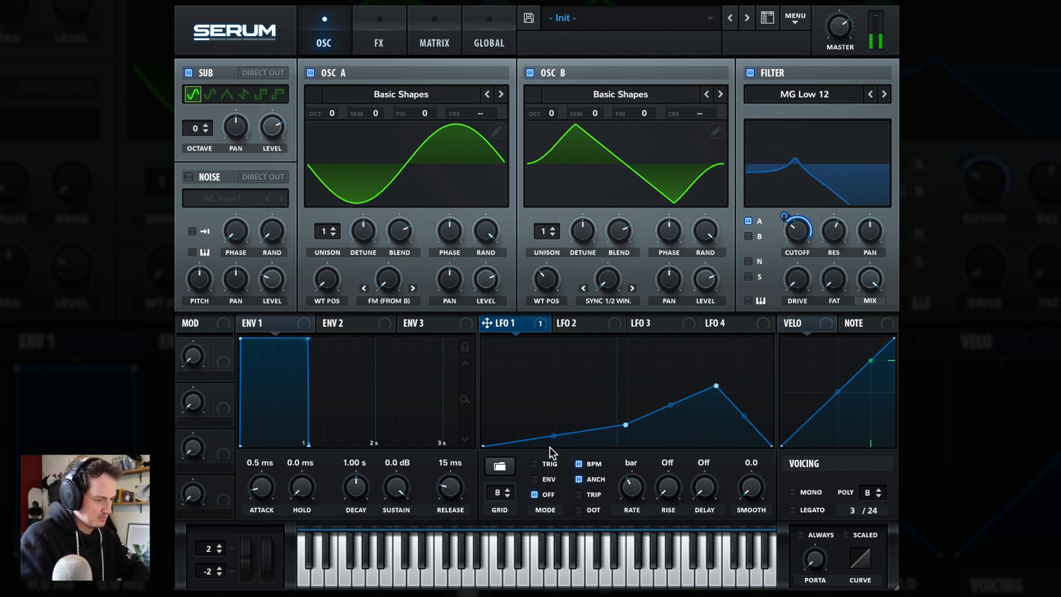
Step: Set LFO 2 to TRIG mode at a 2 bar rate and draw a fast rise into a high, slightly dipping plateau ending at maximum
left_click(577, 324)
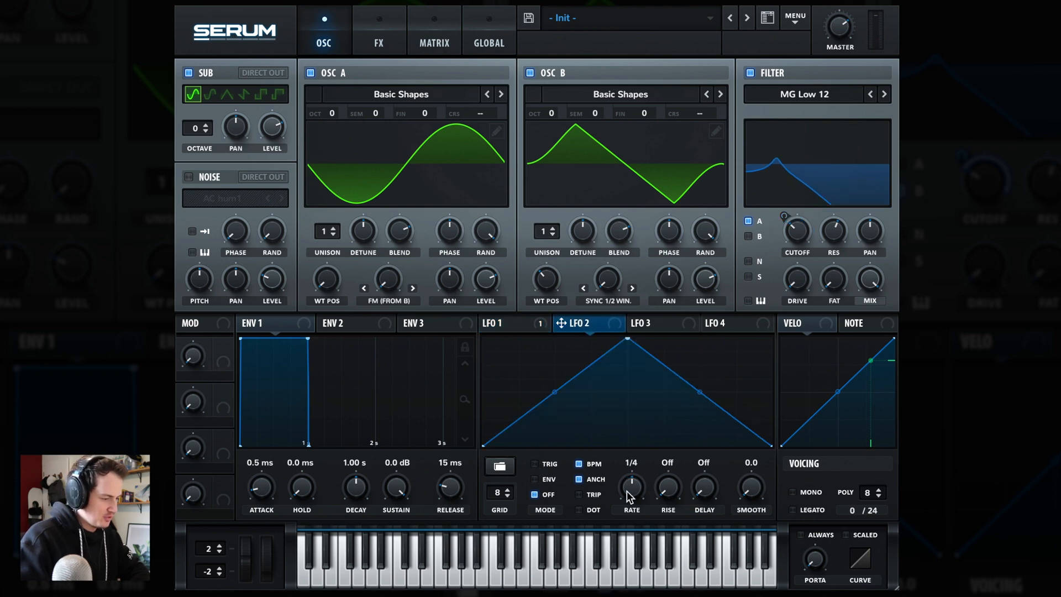
left_click_drag(627, 492, 618, 514)
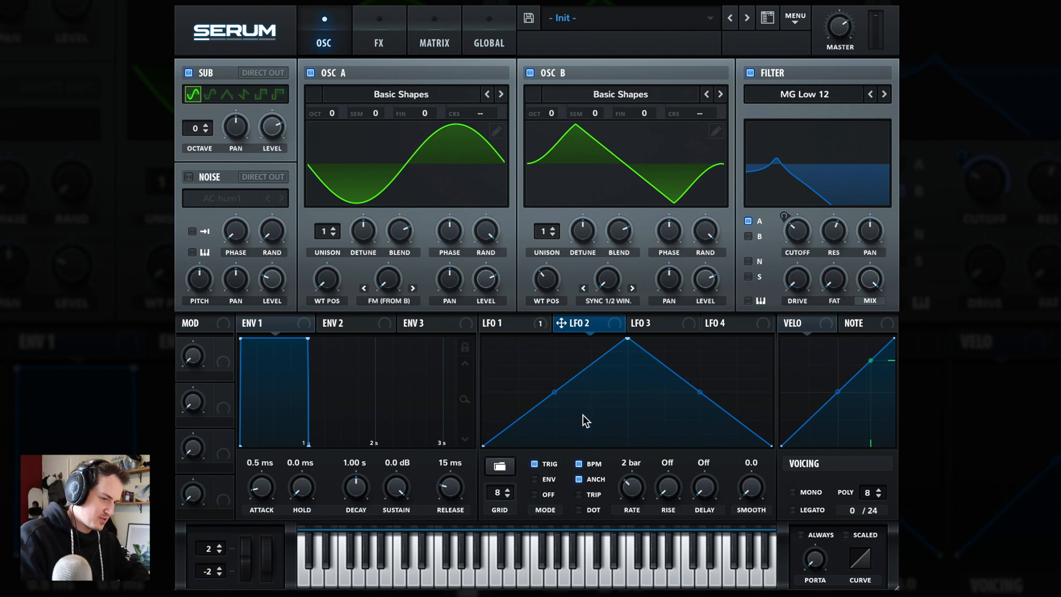
left_click_drag(630, 338, 517, 349)
double_click(534, 370)
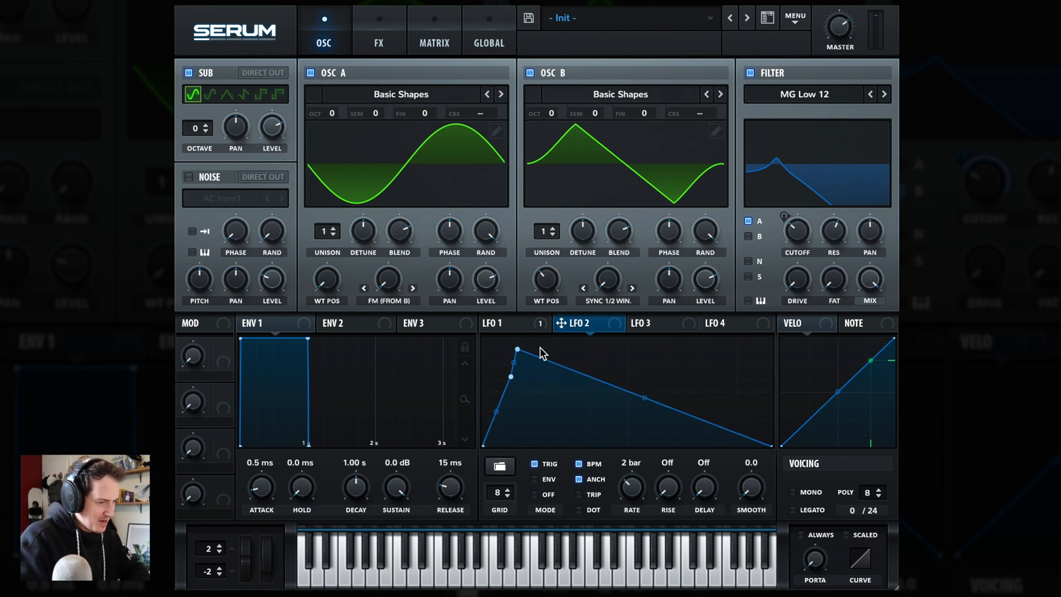
double_click(620, 357)
double_click(748, 356)
left_click_drag(749, 355, 772, 336)
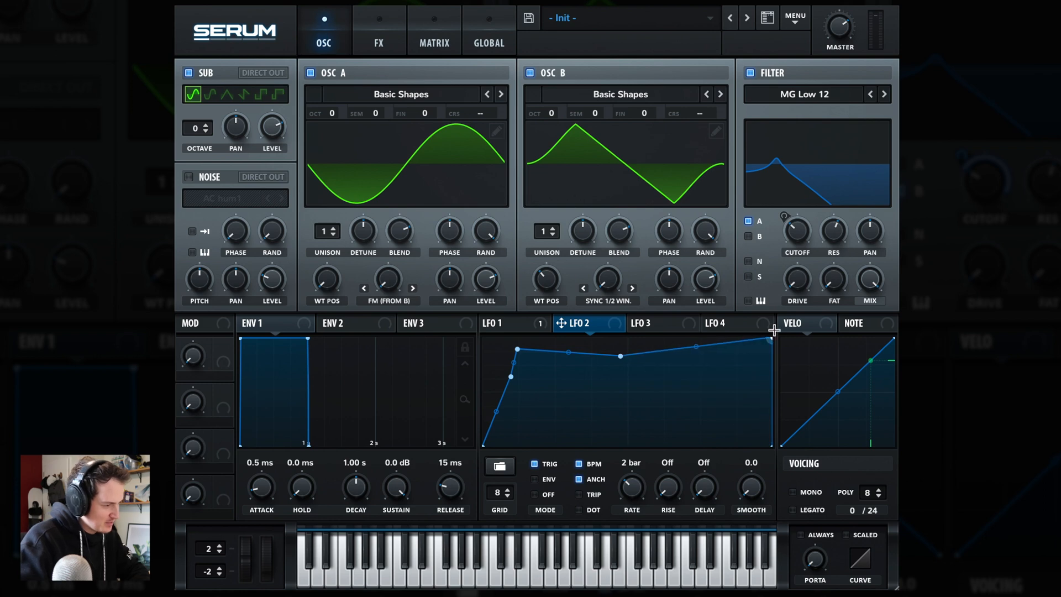
left_click_drag(621, 356, 617, 354)
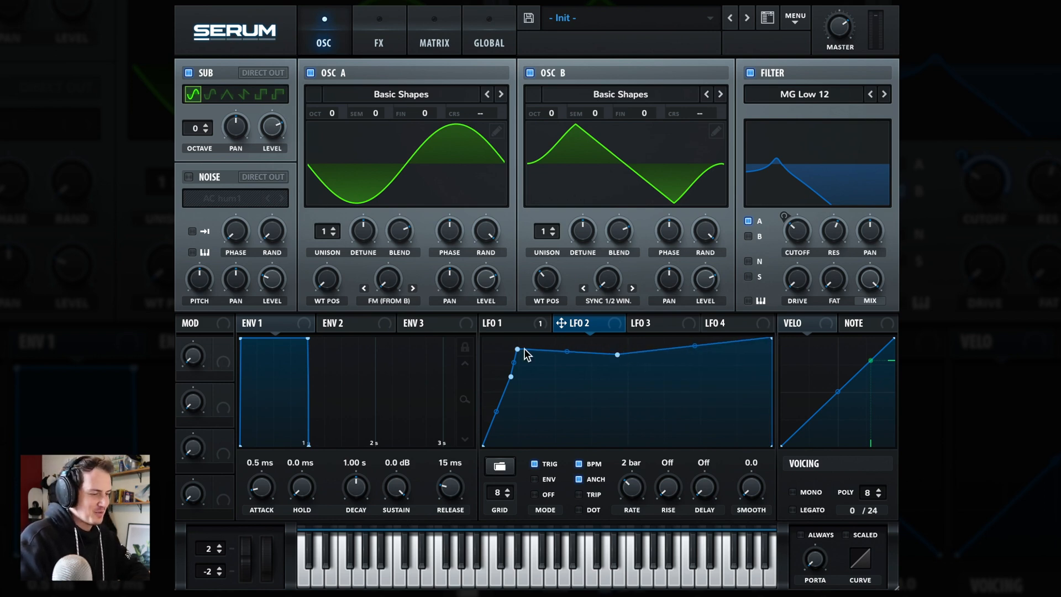
Step: Refine the rise and plateau points of LFO 2 and assign it to oscillator B's sync warp amount
left_click_drag(509, 379, 503, 409)
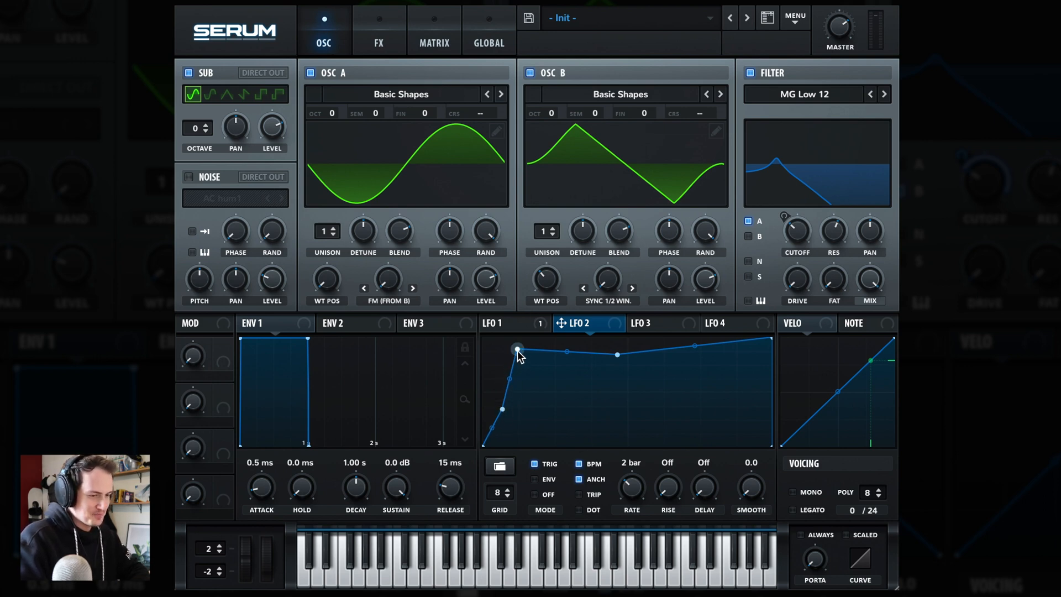
left_click_drag(518, 350, 524, 353)
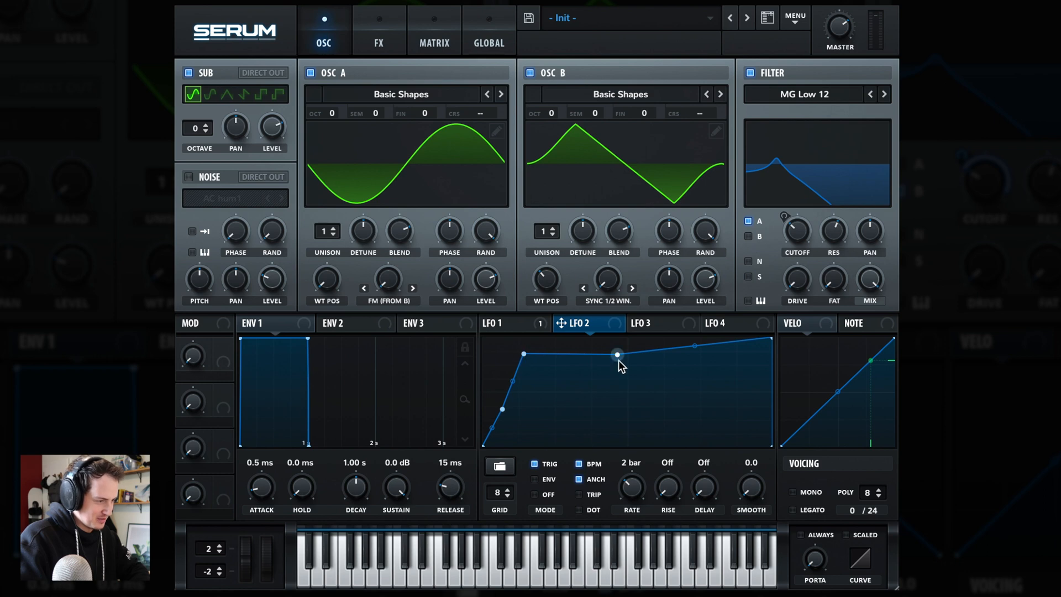
left_click_drag(618, 360, 631, 364)
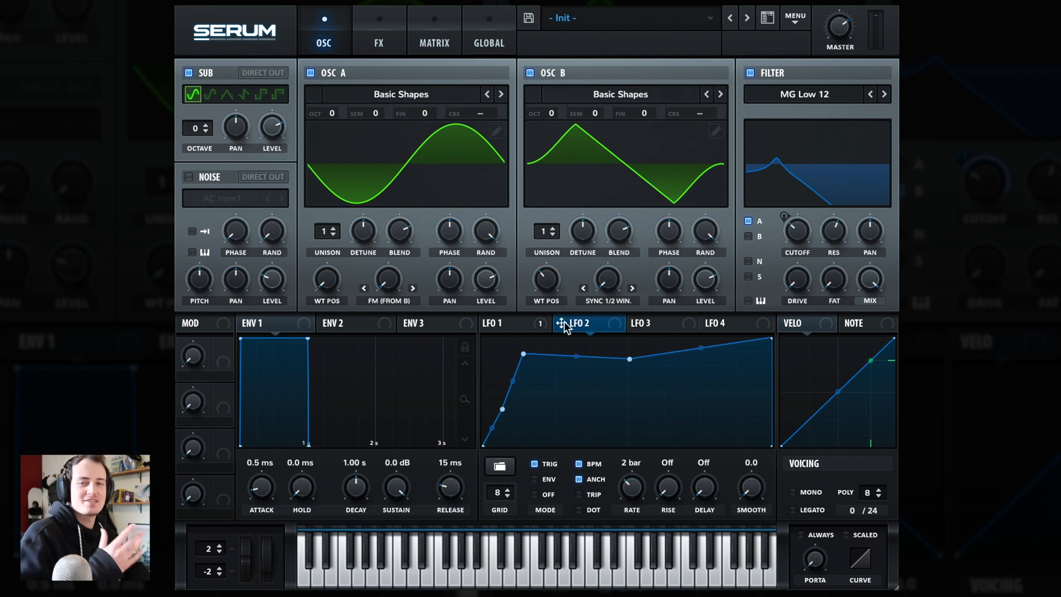
left_click_drag(561, 323, 607, 281)
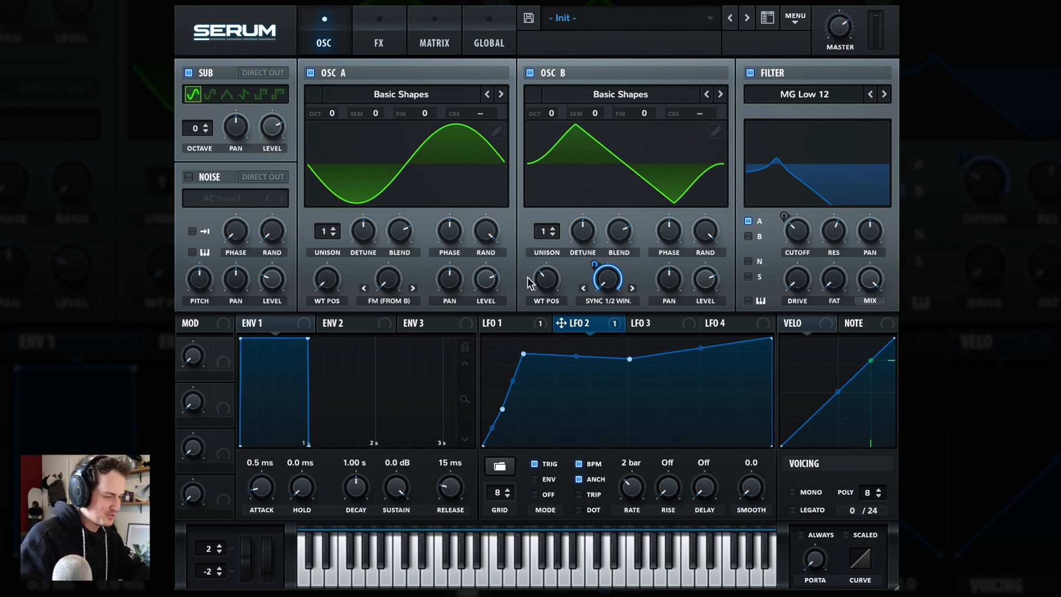
Step: Set LFO 3's rate to 1/16 and assign it to oscillator B's fine tuning
left_click(635, 327)
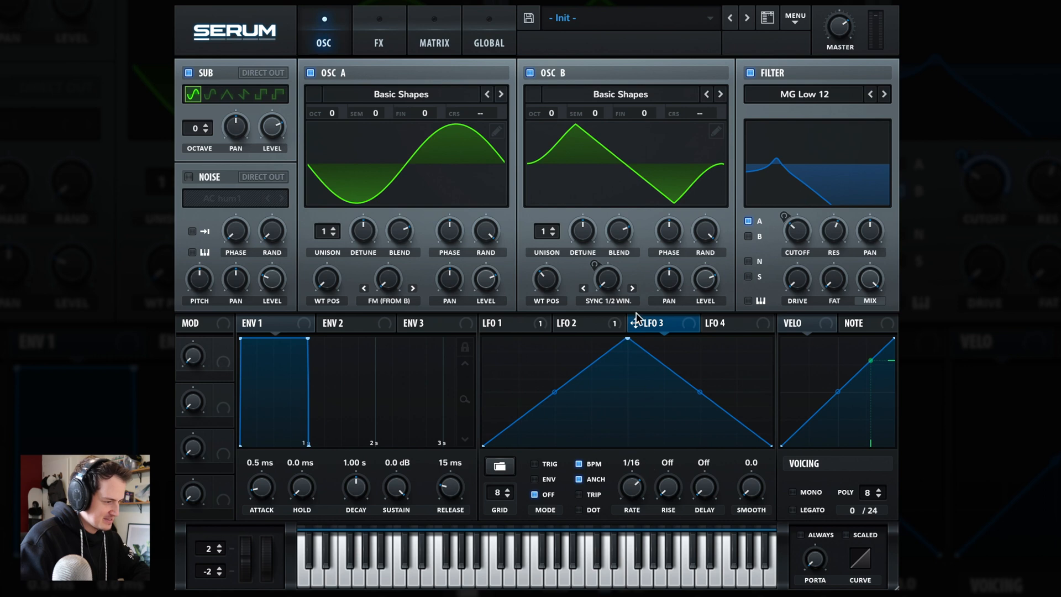
left_click_drag(637, 317, 642, 181)
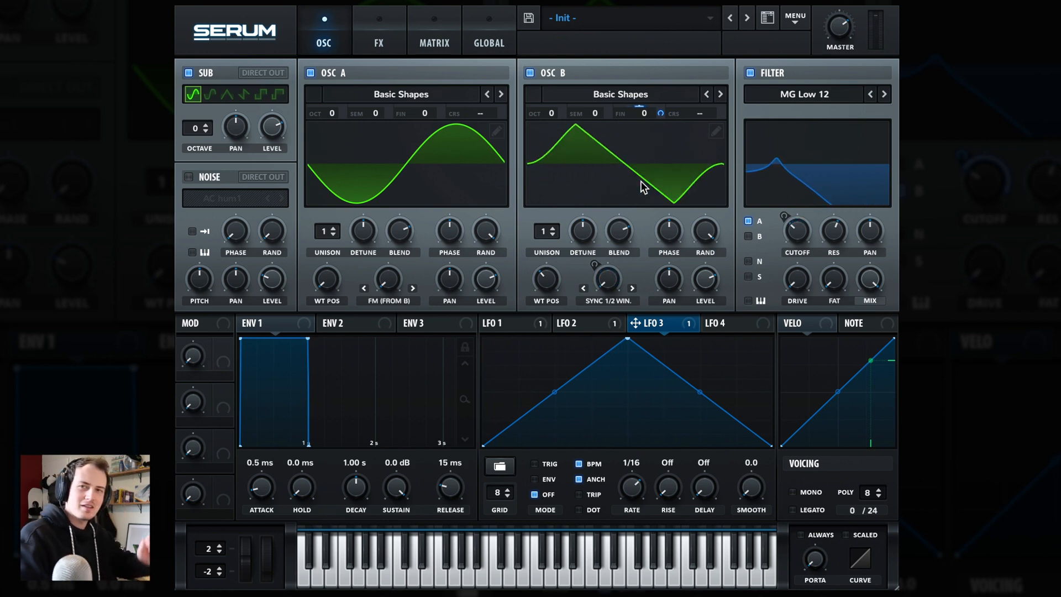
Step: Set LFO 4 to TRIG mode at a 2 bar rate and shape it as a short, low initial spike with a curved decay to zero
left_click(724, 323)
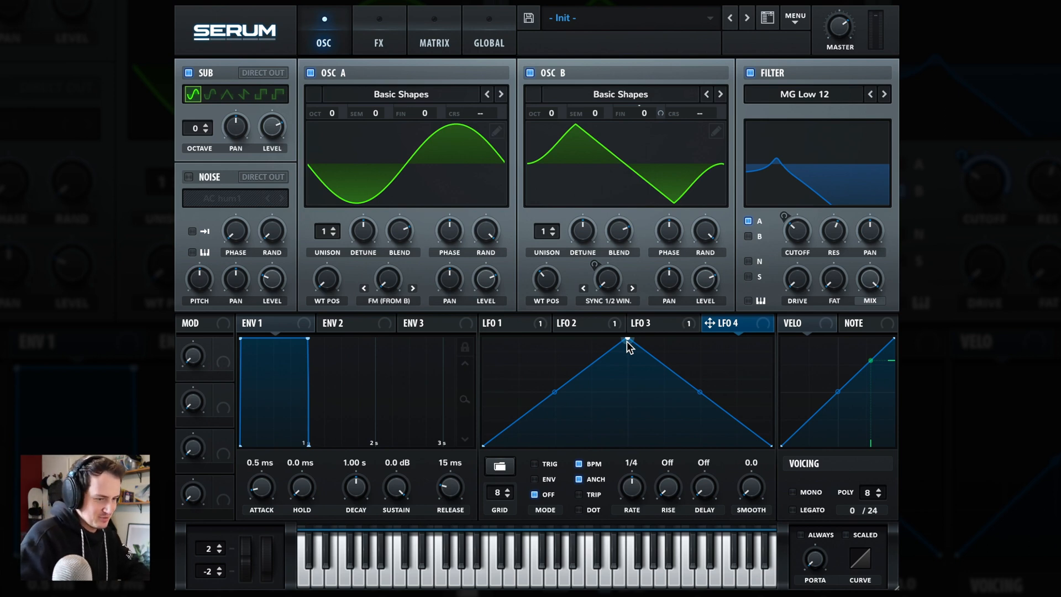
left_click_drag(632, 488, 628, 513)
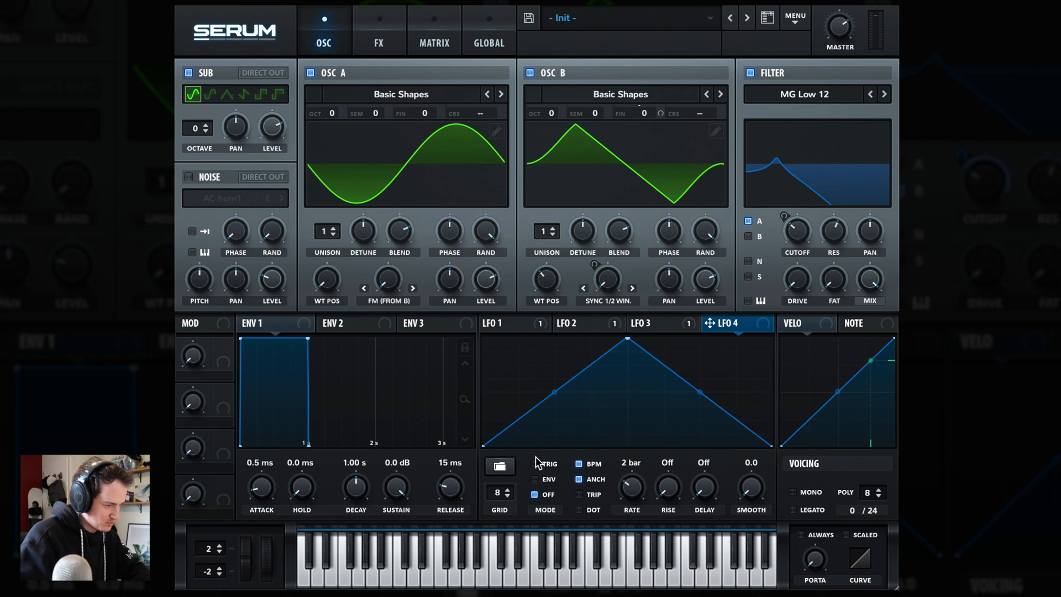
left_click_drag(628, 339, 626, 444)
double_click(528, 421)
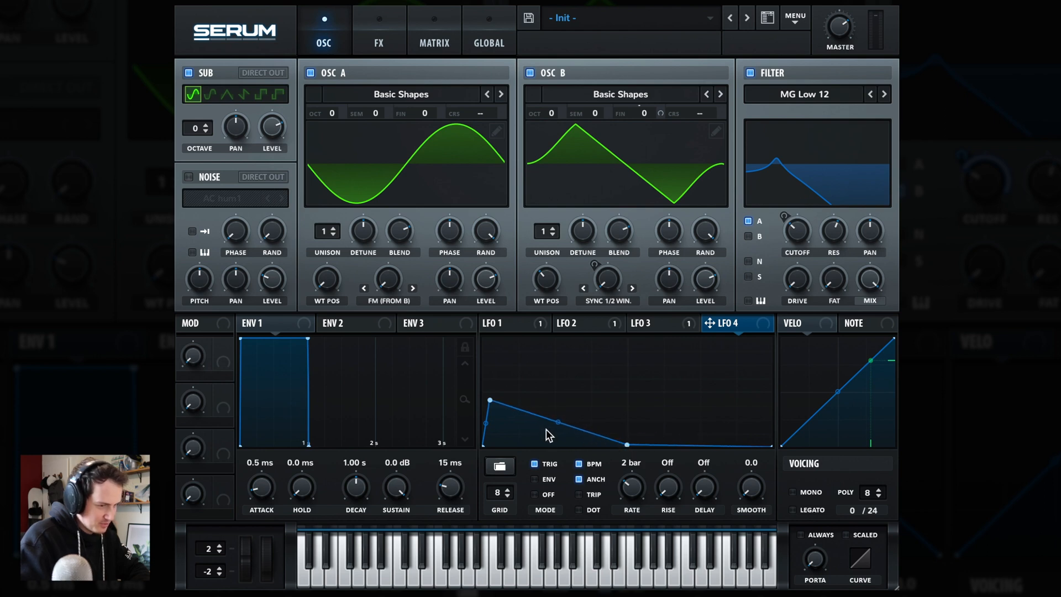
left_click_drag(557, 423, 550, 443)
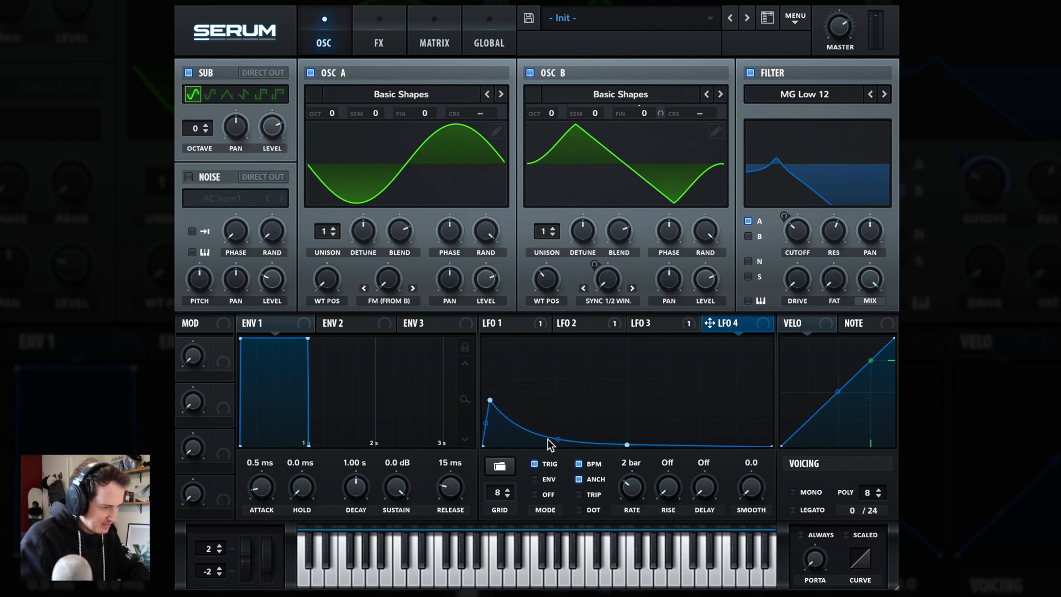
left_click_drag(490, 400, 492, 408)
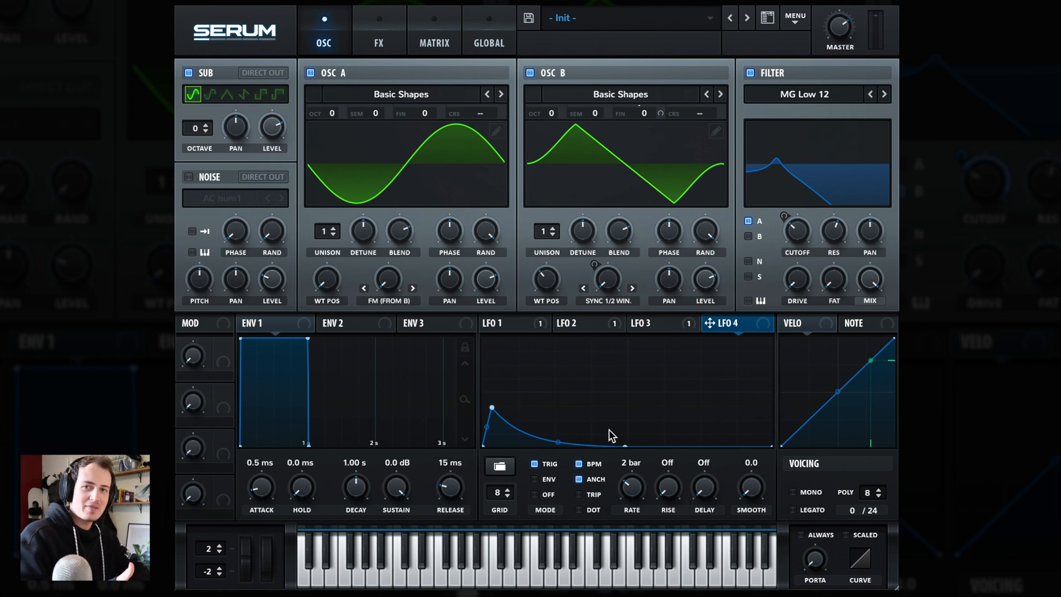
Step: Add a modulation matrix row with LFO 4 as the source and the global master tuning (Mast.Tun) as the destination
left_click(437, 39)
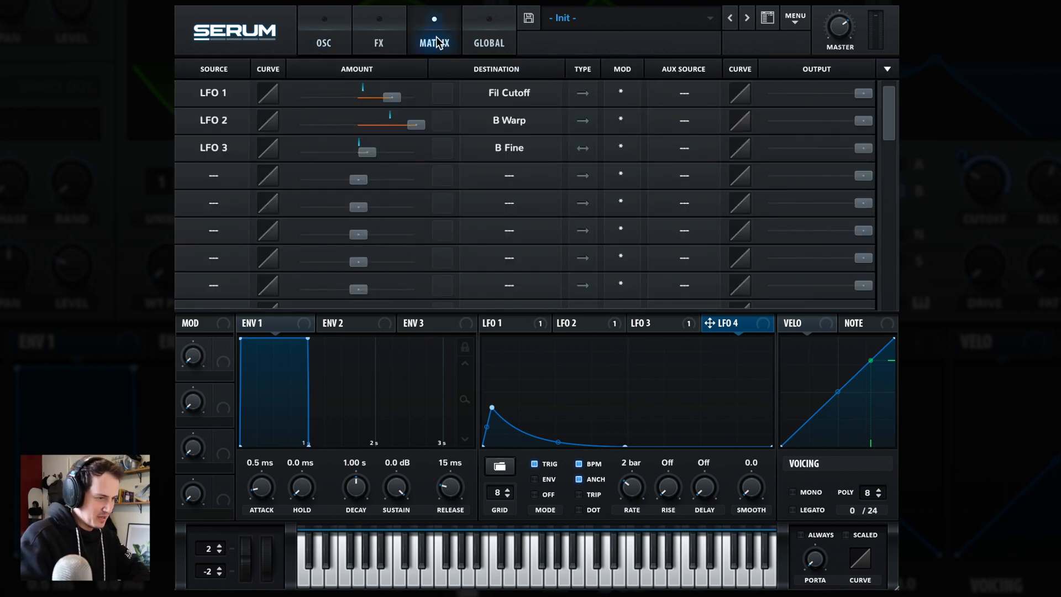
left_click(215, 171)
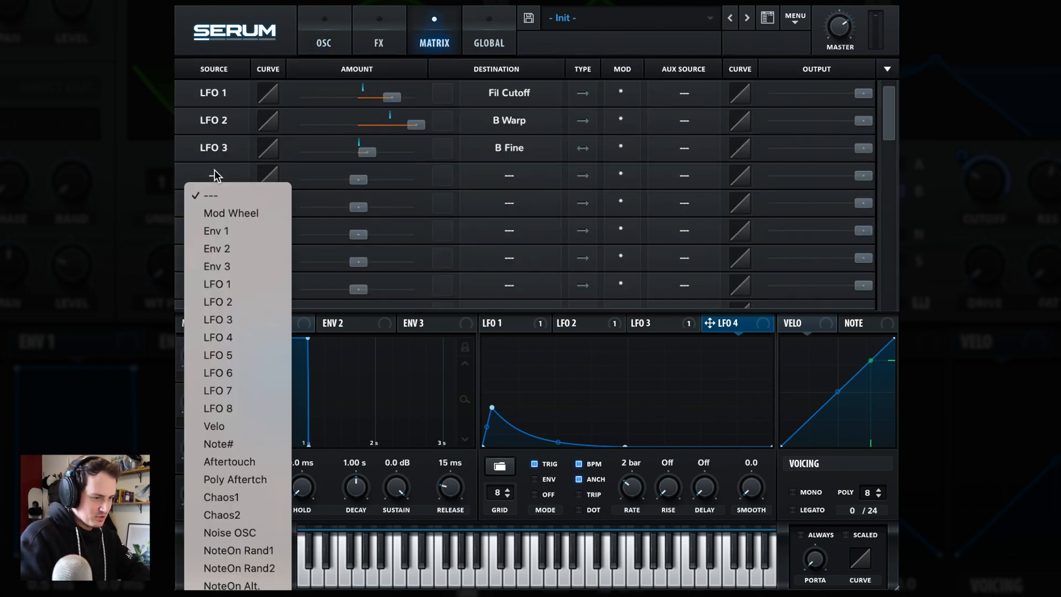
left_click(241, 336)
left_click(492, 178)
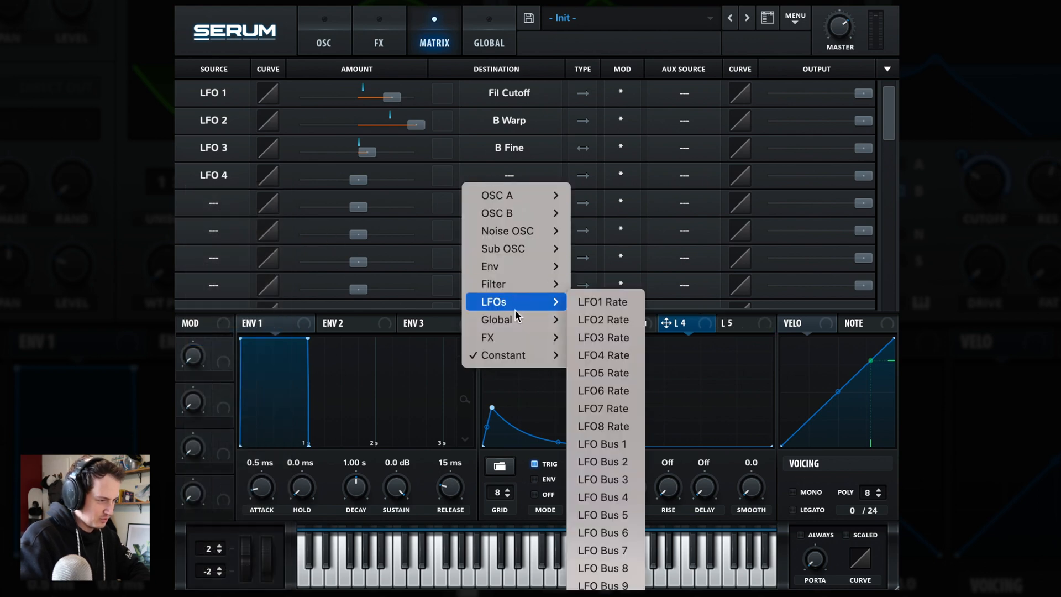
mouse_move(516, 322)
left_click(605, 323)
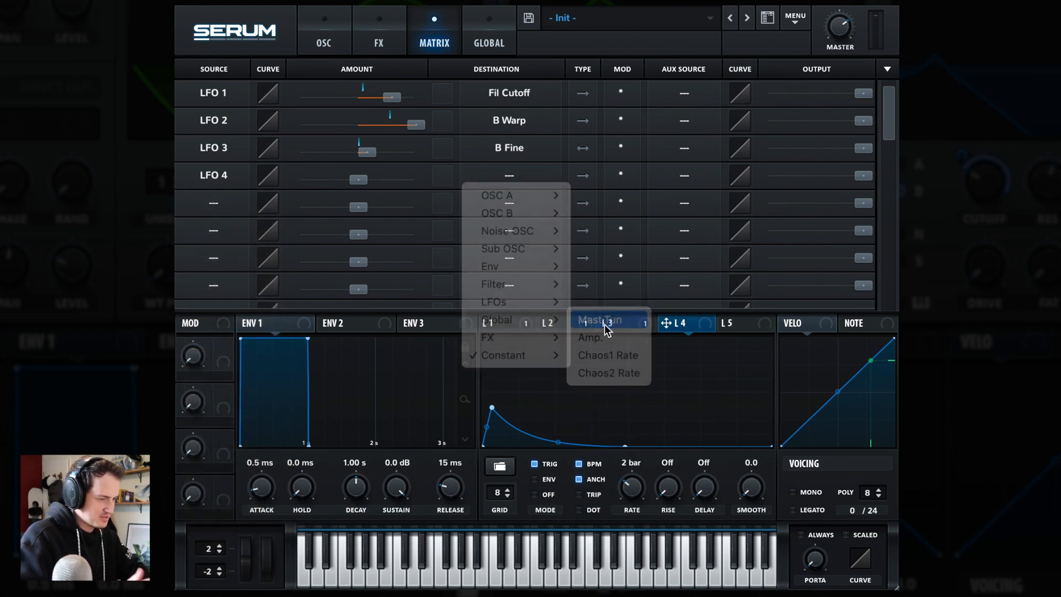
Step: Make LFO 4's master tuning modulation unidirectional and give it a small positive amount
left_click(584, 176)
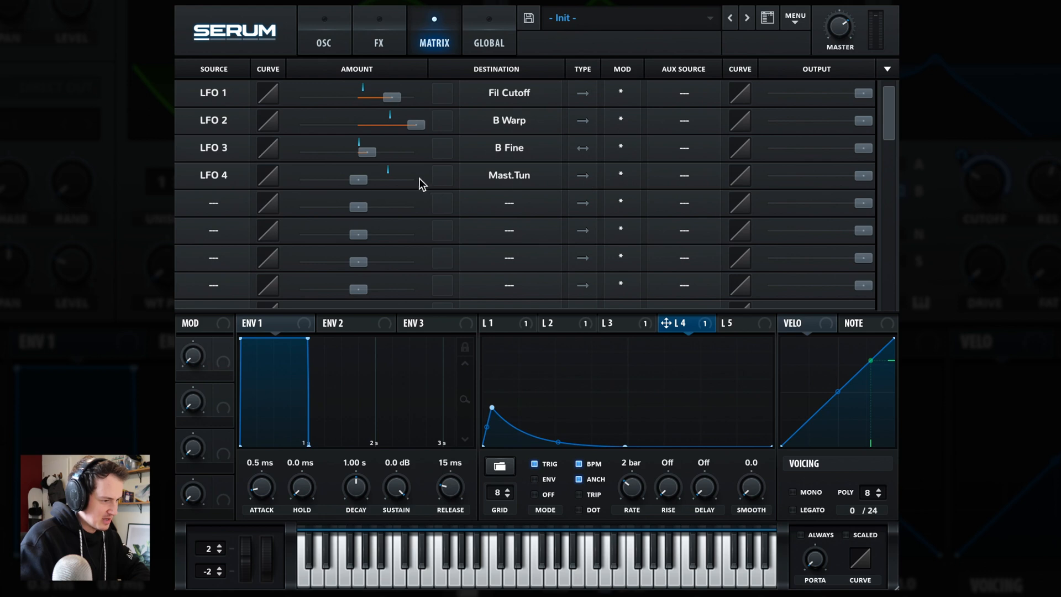
left_click_drag(358, 181, 330, 177)
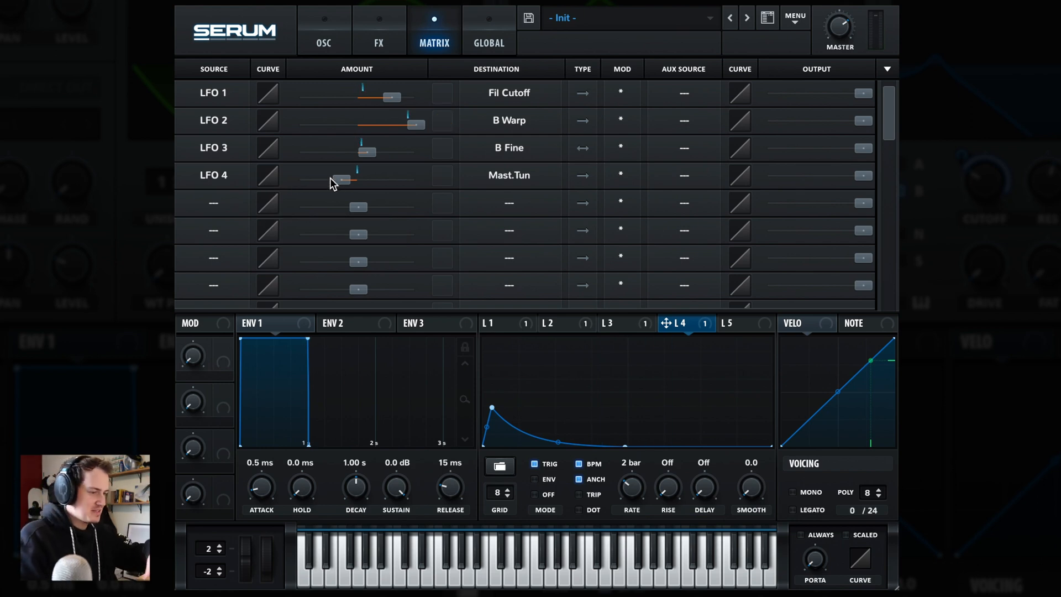
left_click_drag(332, 178, 389, 187)
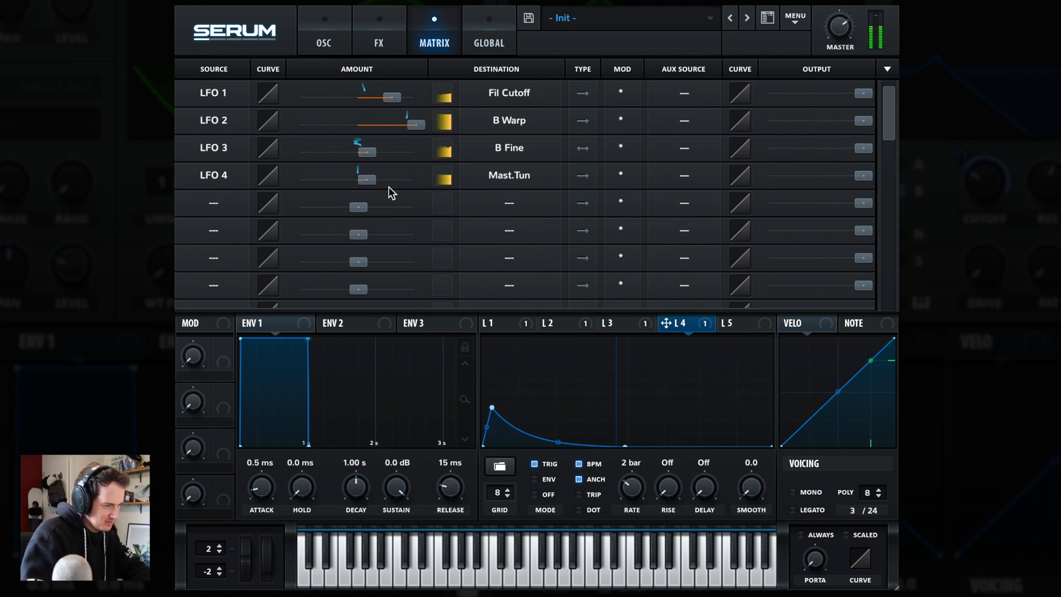
Step: Enable the Tube distortion effect and raise its drive to maximum
left_click(326, 43)
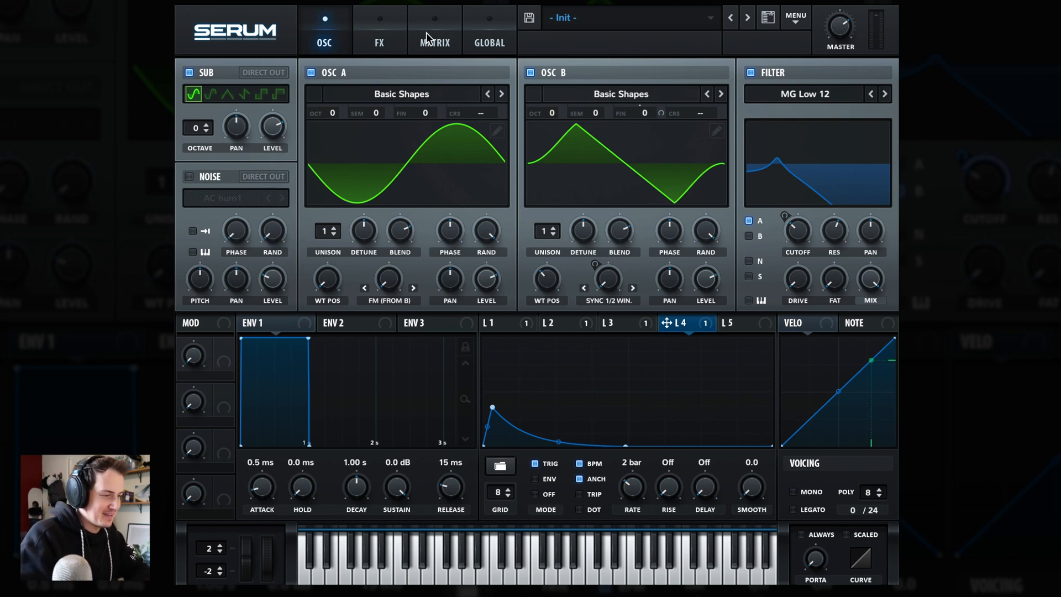
left_click(376, 37)
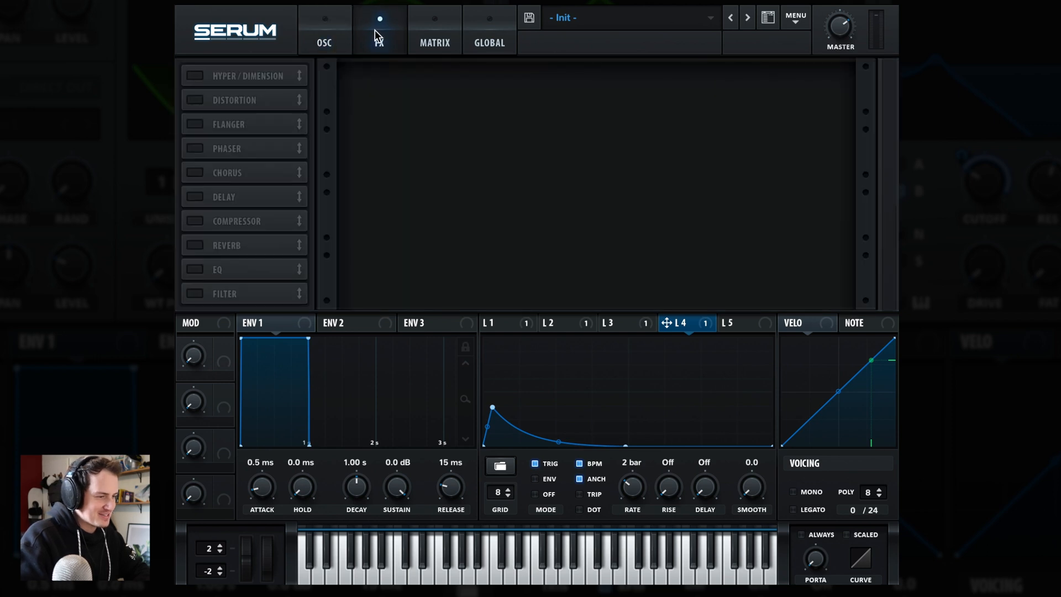
left_click(203, 104)
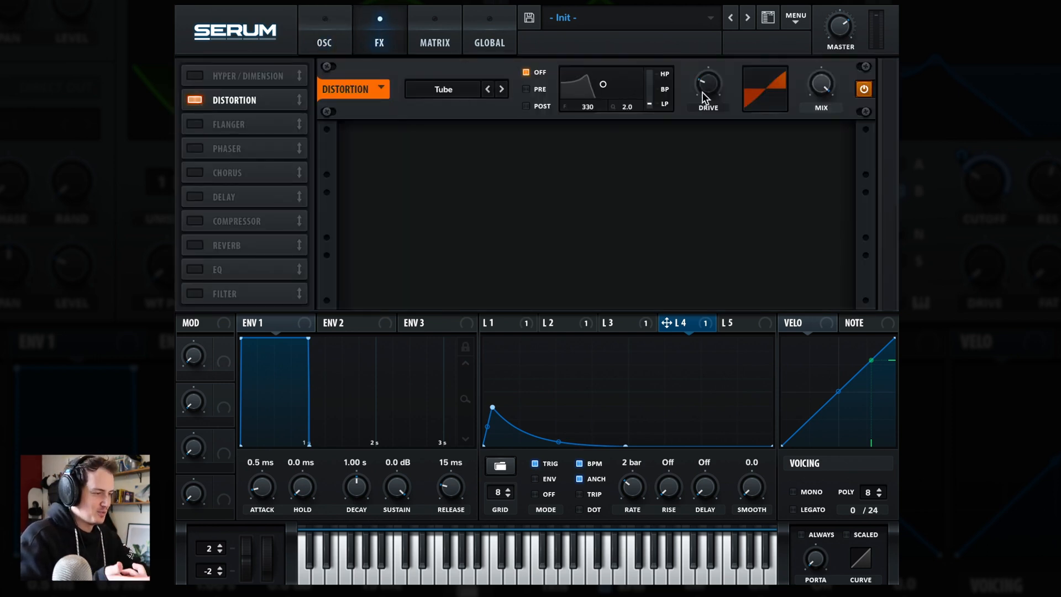
left_click_drag(708, 92, 709, 39)
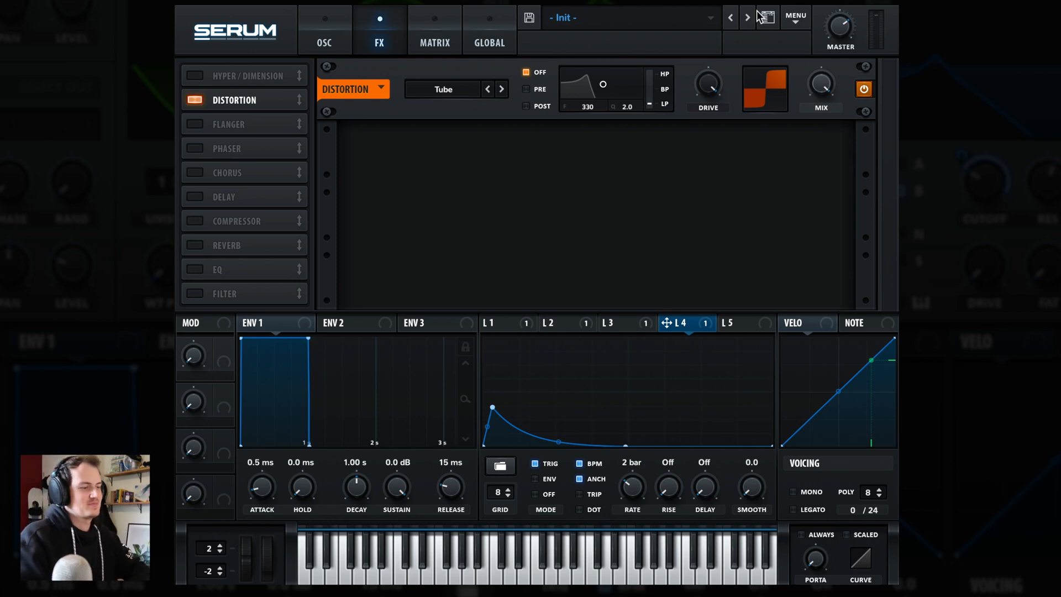
Step: Enable the chorus with a reduced mix, and the compressor in multiband mode with slightly raised gain
left_click(194, 173)
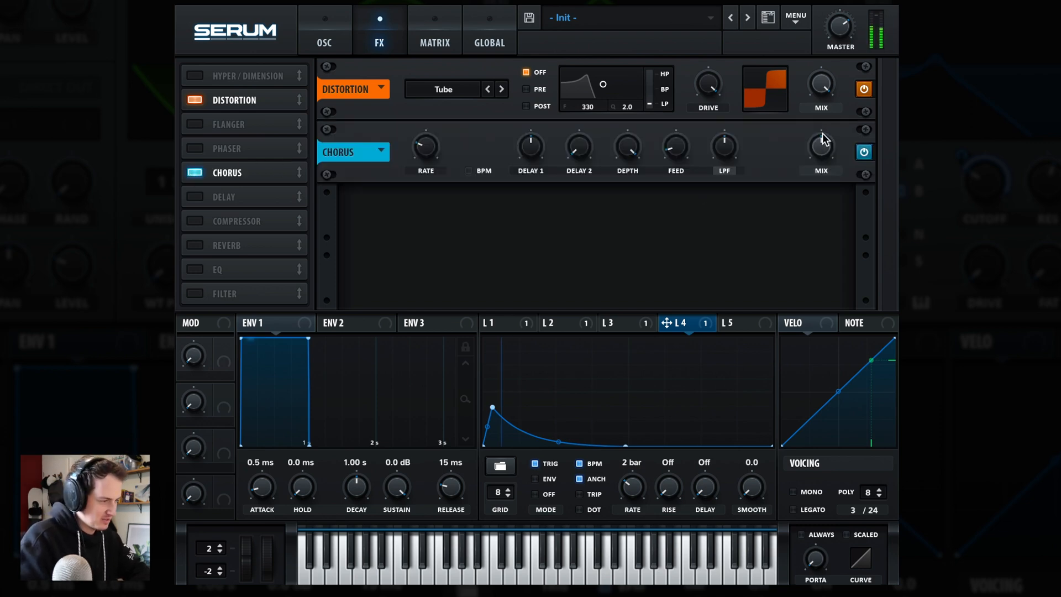
left_click_drag(822, 146, 813, 161)
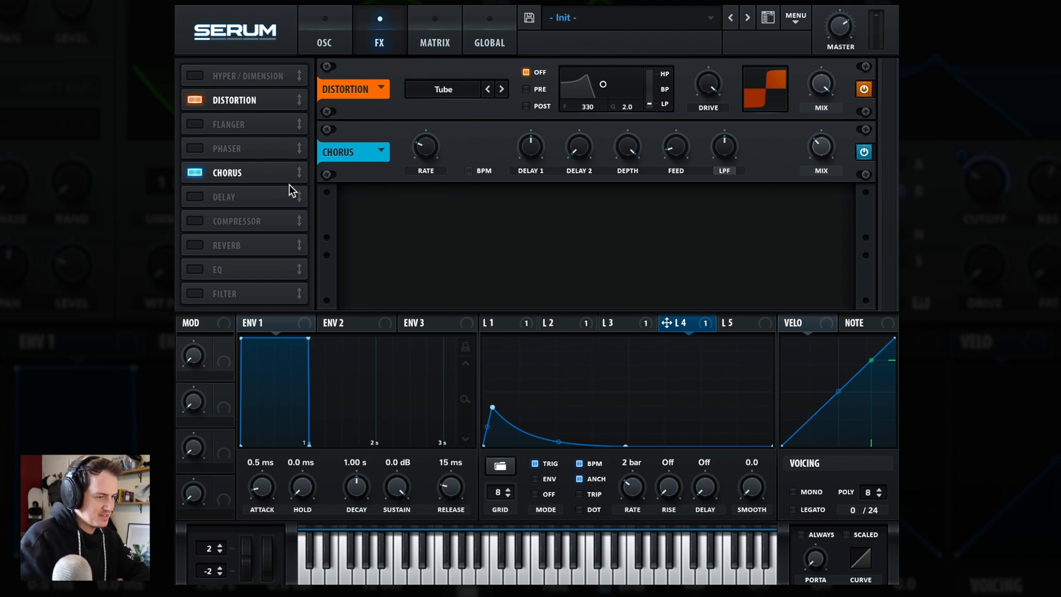
left_click(194, 221)
left_click(692, 233)
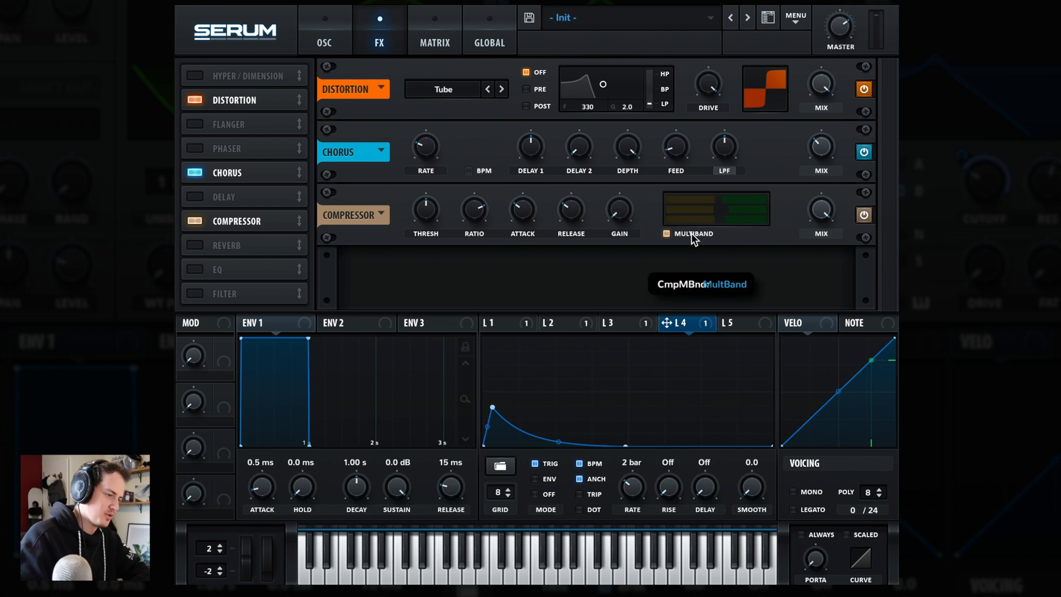
left_click_drag(619, 213, 628, 168)
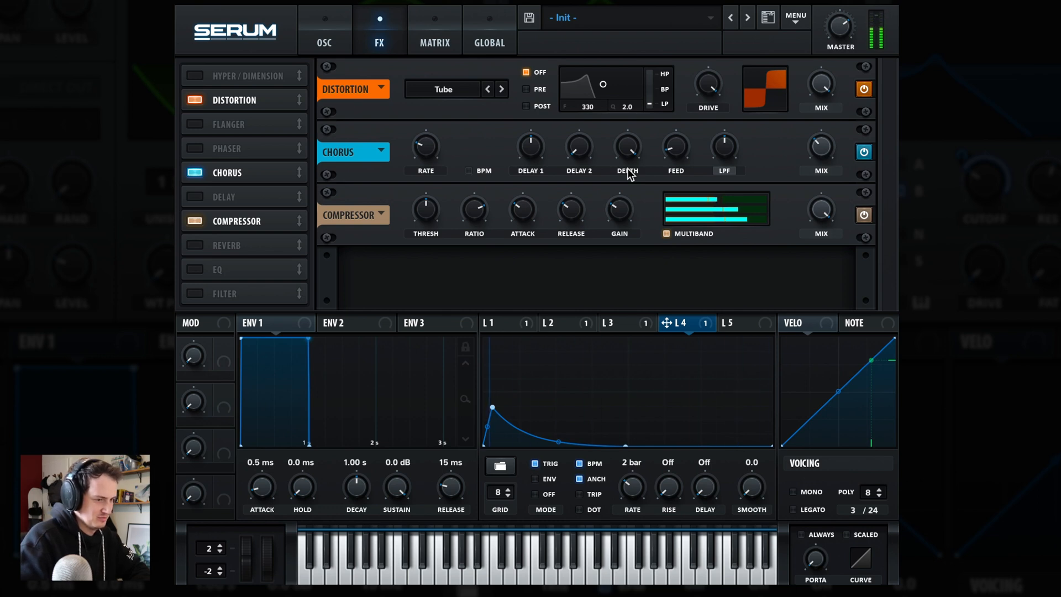
Step: Enable the reverb in plate mode with full width, minimum high cut, about 19% low cut and a slightly higher mix
left_click(195, 246)
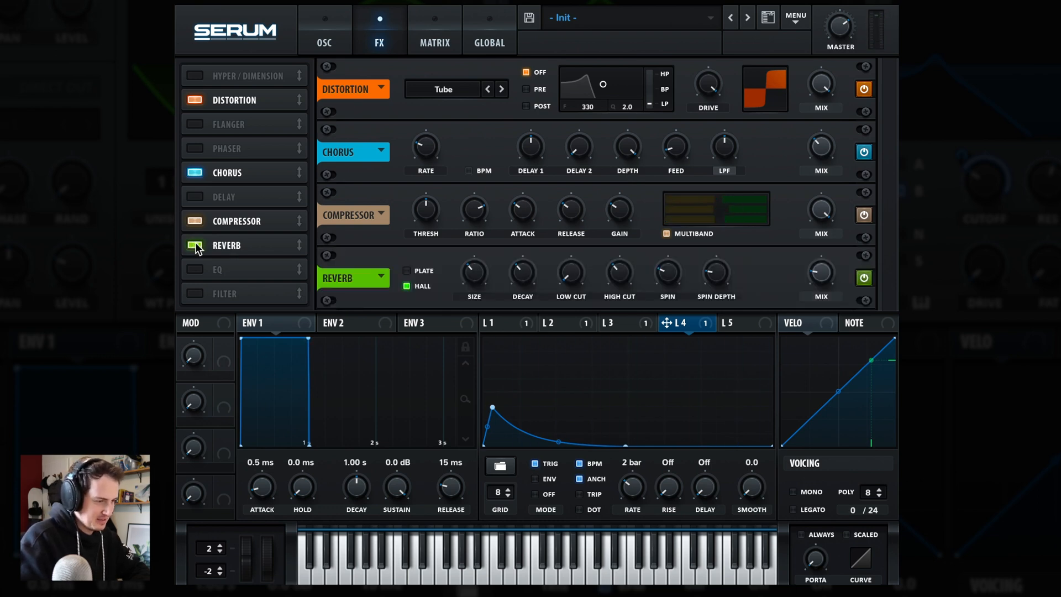
left_click(408, 271)
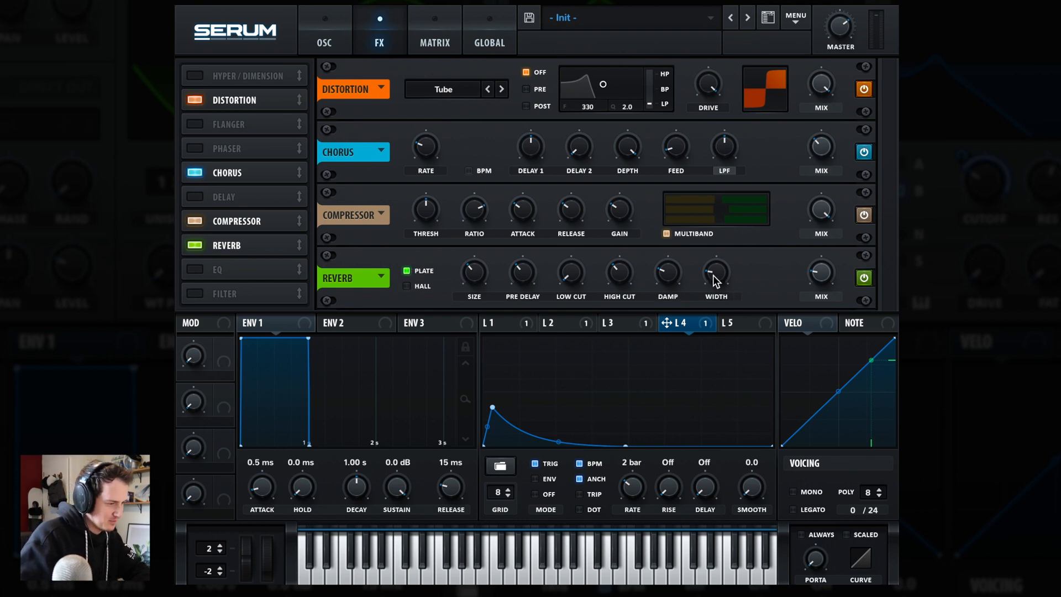
left_click_drag(713, 276, 768, 25)
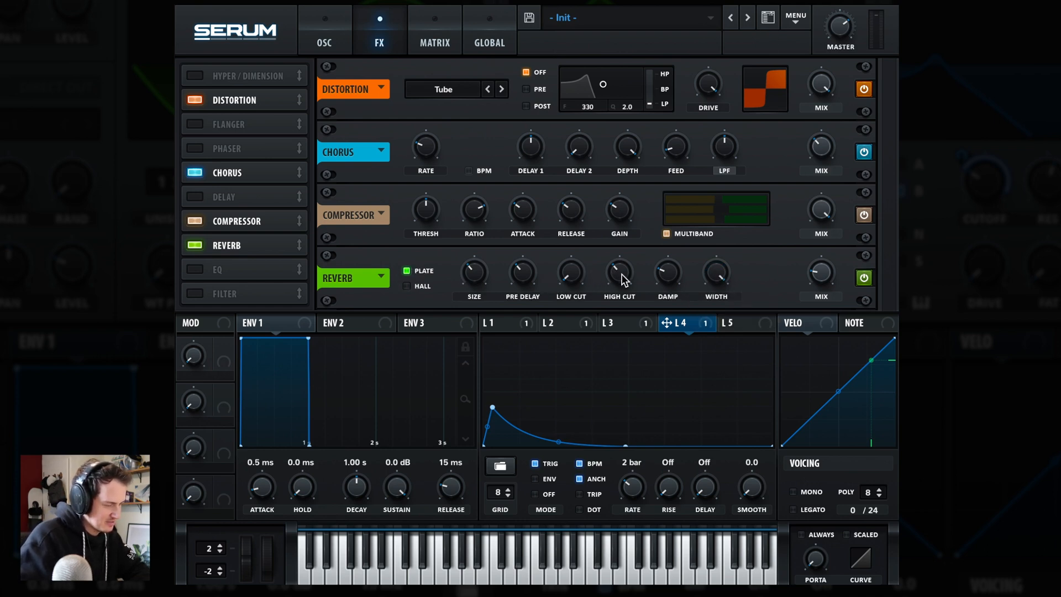
left_click_drag(622, 274, 568, 249)
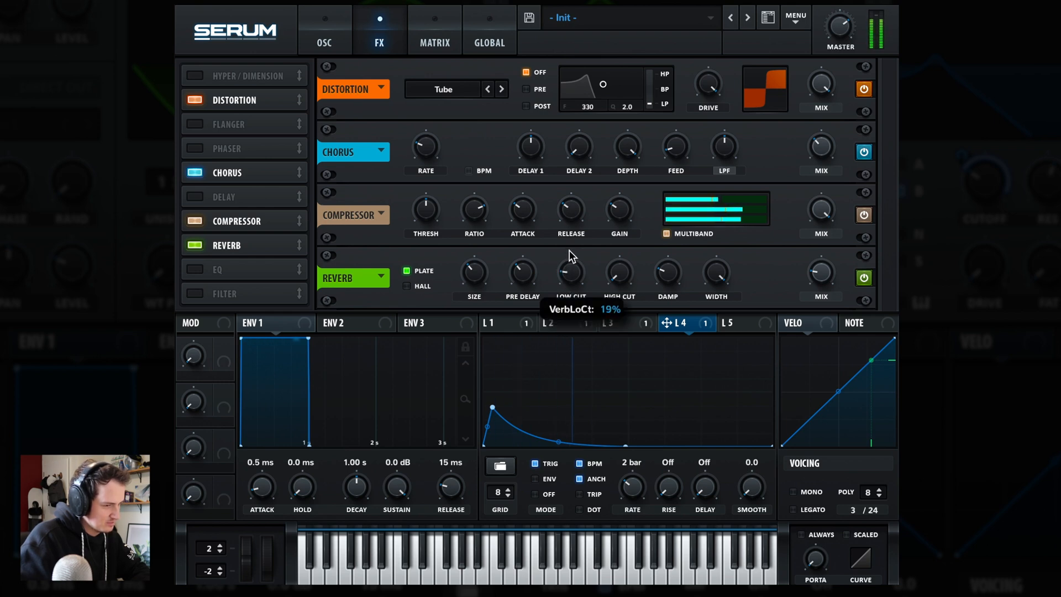
left_click_drag(822, 272, 820, 267)
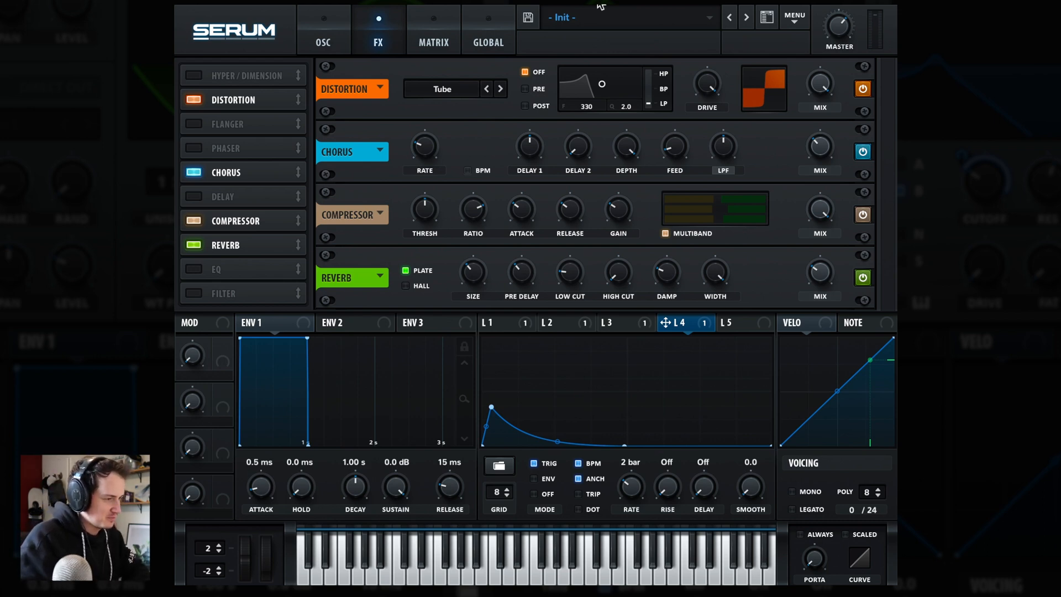
Step: Fine-tune the chorus mix to just under half and raise the compressor gain slightly
mouse_move(709, 85)
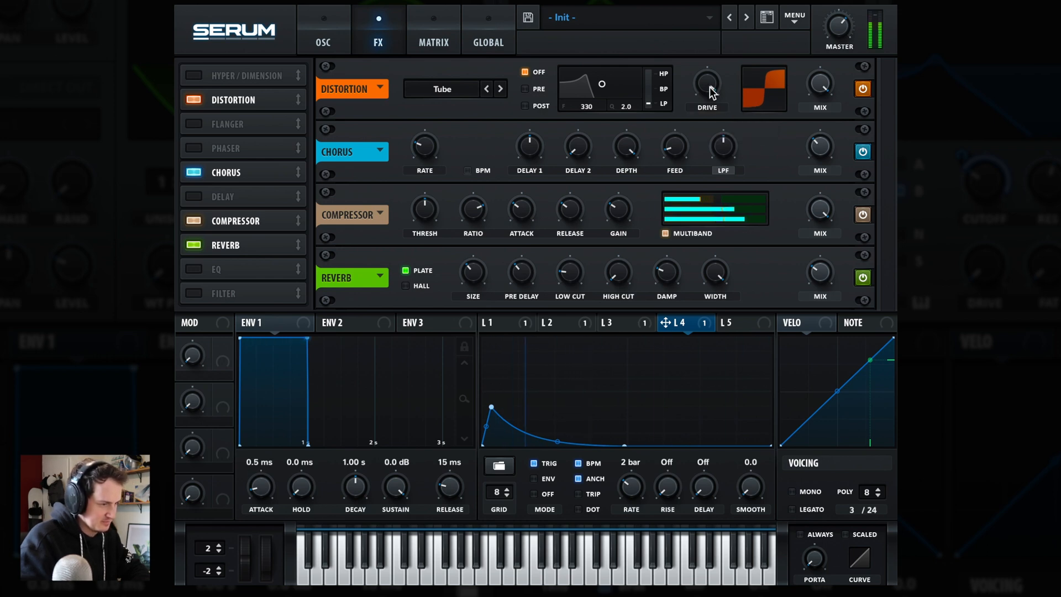
mouse_move(672, 145)
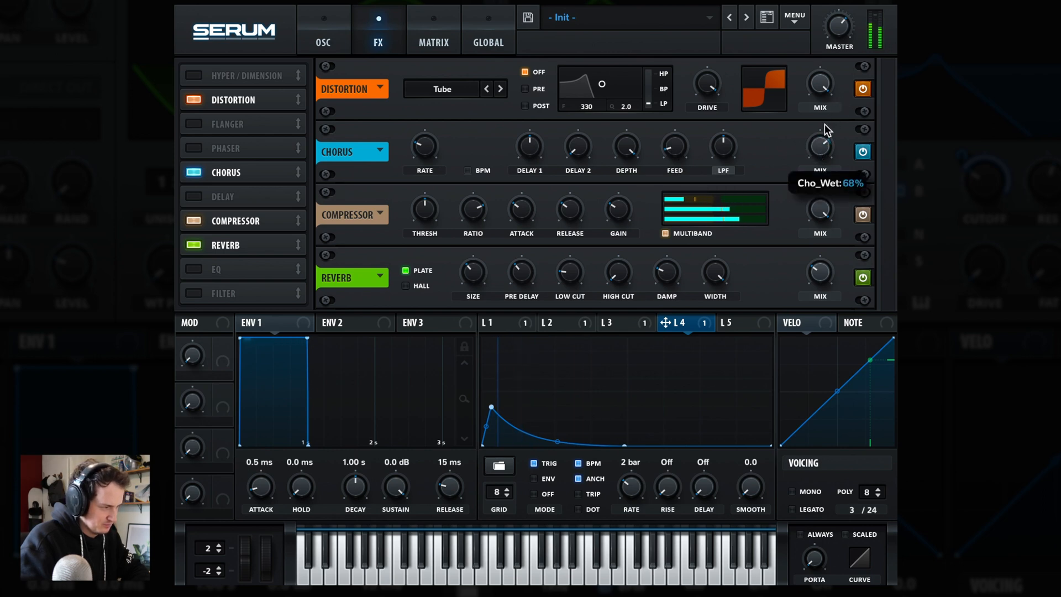
left_click_drag(821, 136, 814, 147)
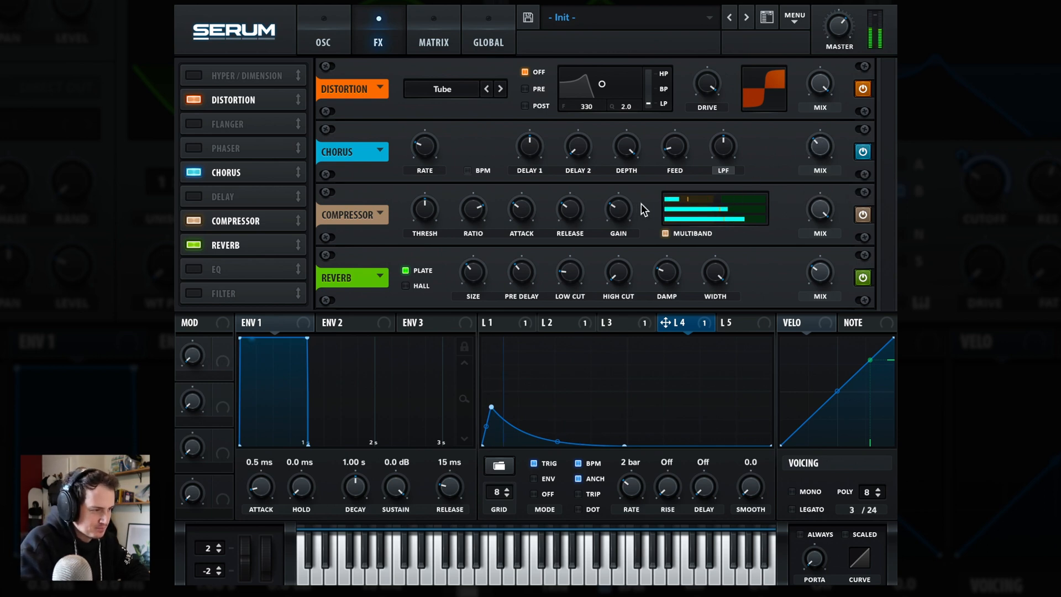
mouse_move(625, 200)
left_mouse_down()
mouse_move(632, 184)
mouse_move(627, 200)
left_mouse_up()
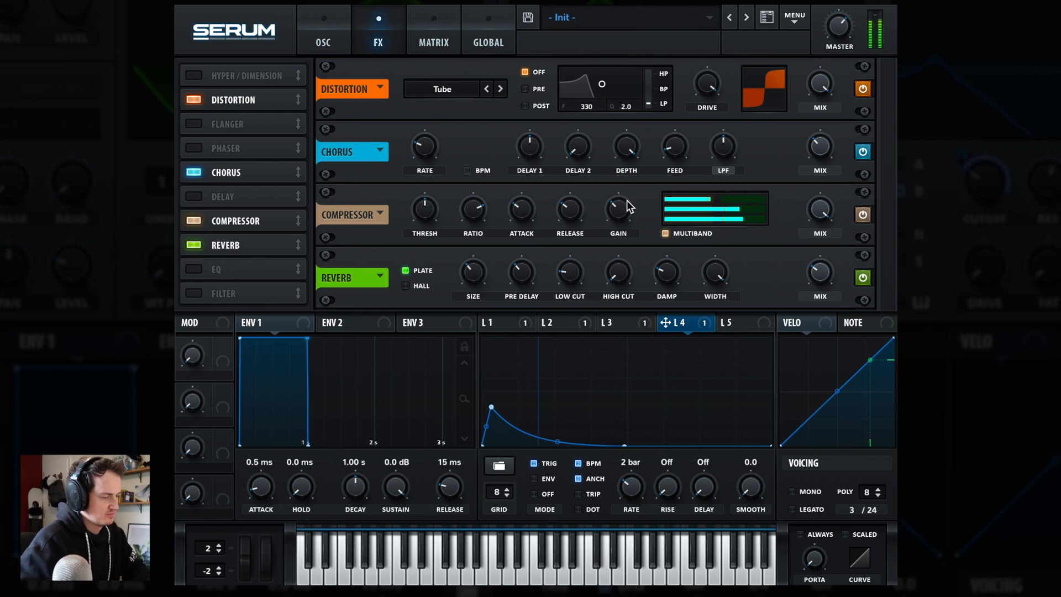
Step: Slightly reduce LFO 2's amount on B Warp and set LFO 1's filter cutoff amount to a large negative value
left_click(434, 42)
mouse_move(415, 123)
left_mouse_down()
mouse_move(374, 124)
mouse_move(412, 124)
left_mouse_up()
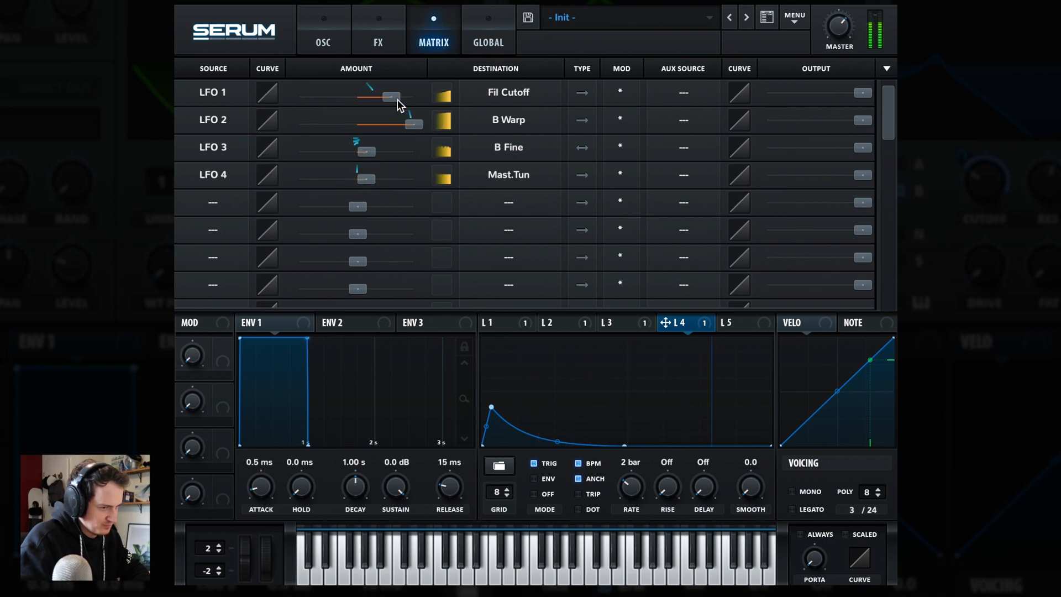
left_click_drag(391, 96, 287, 98)
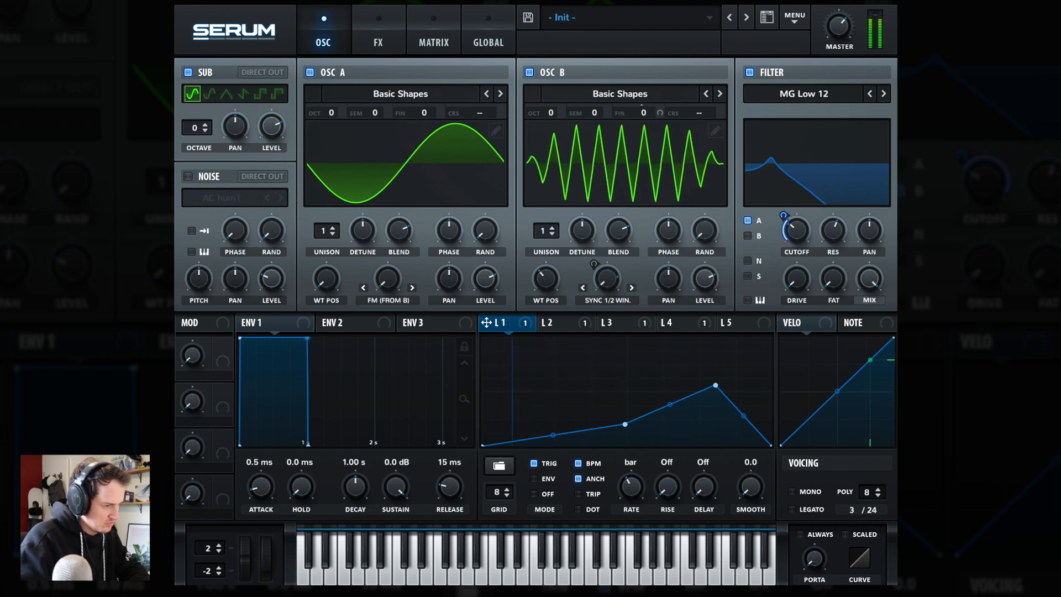
Step: Change LFO 1's filter cutoff modulation to a large positive amount in the matrix
left_click(378, 39)
left_click(434, 40)
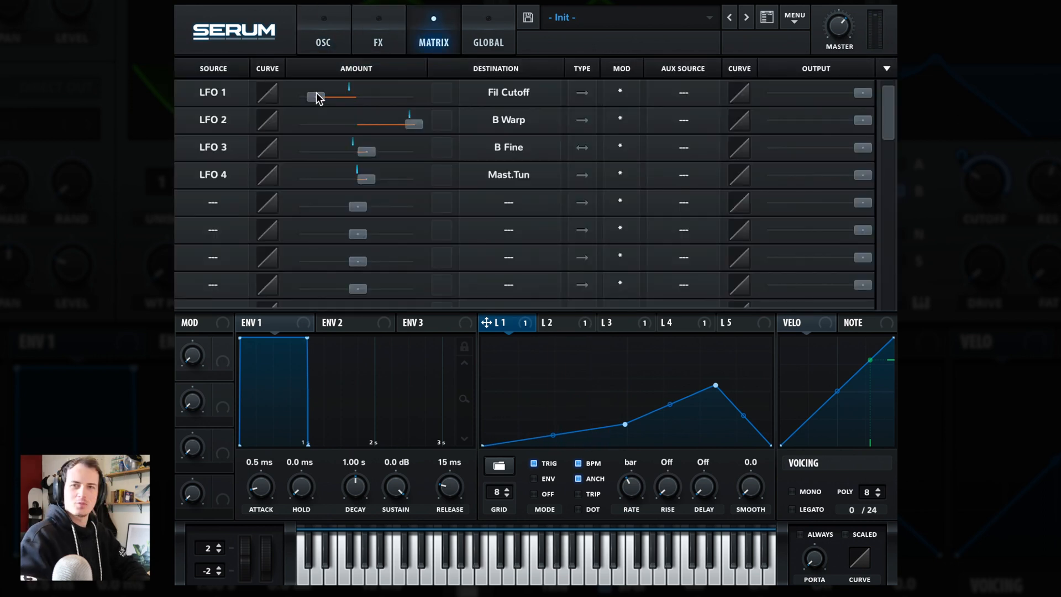
mouse_move(319, 98)
left_click_drag(319, 98, 412, 123)
Step: Set the distortion drive to 100% and lower the filter's base cutoff
left_click(341, 41)
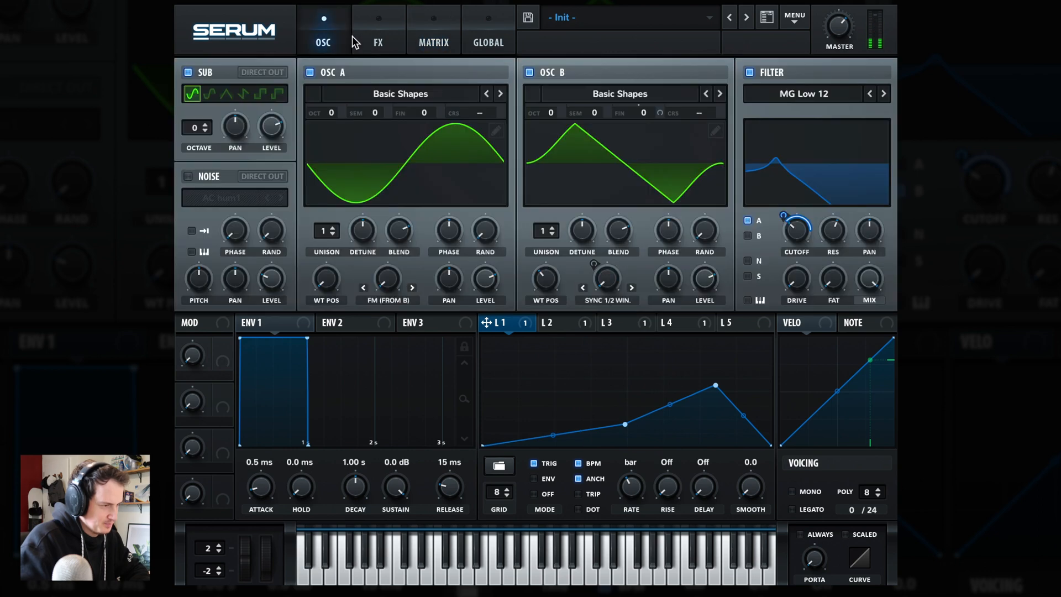
left_click(379, 43)
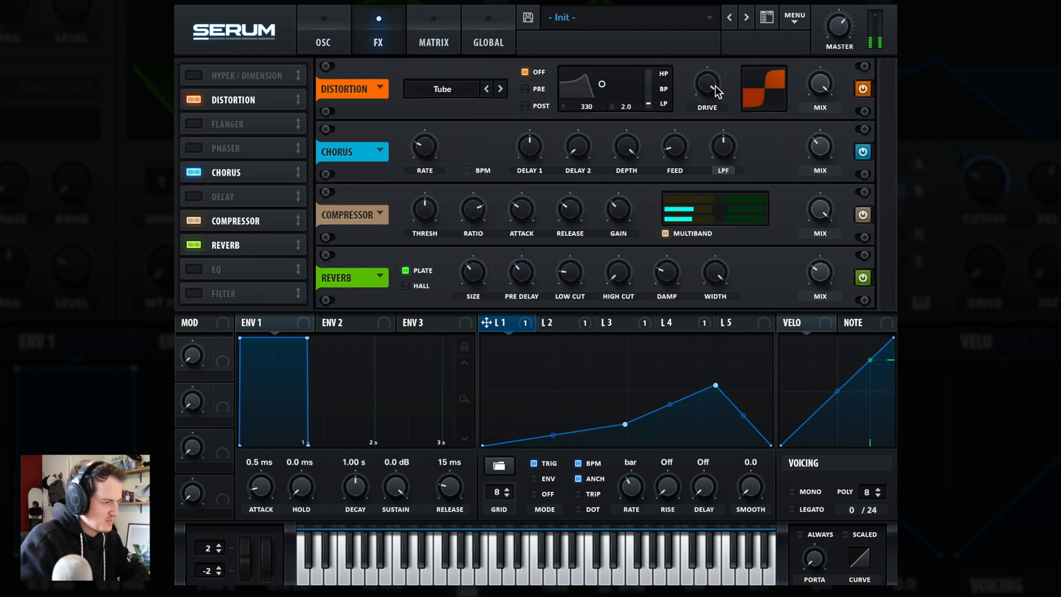
mouse_move(711, 88)
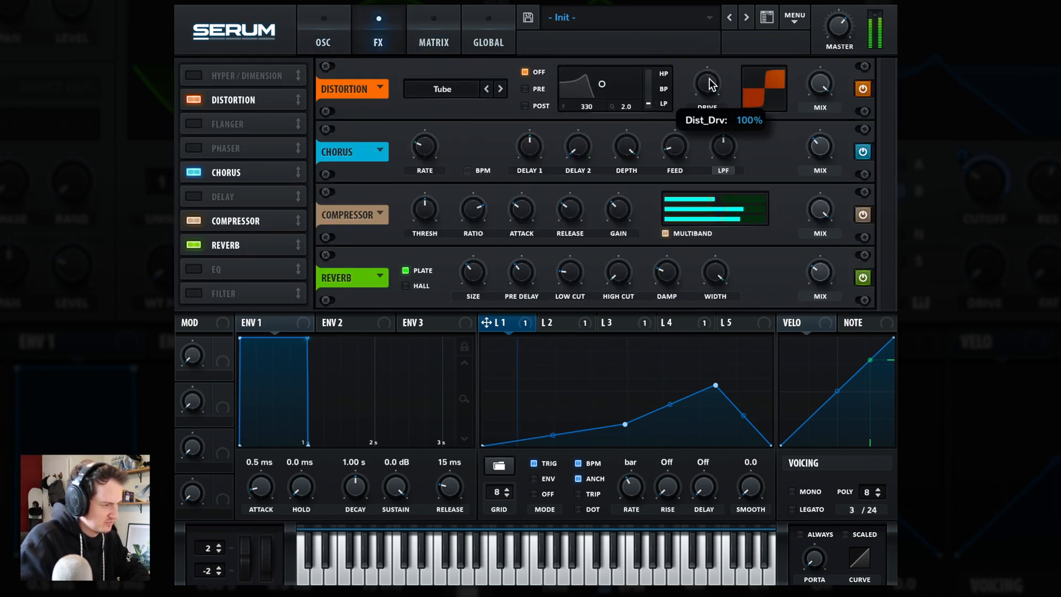
left_click(325, 41)
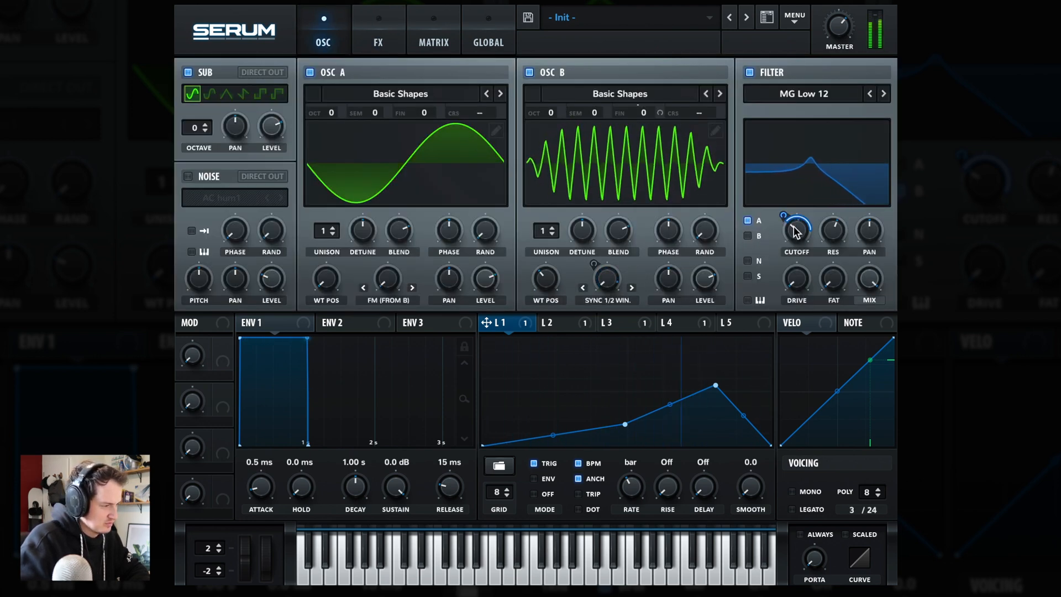
mouse_move(794, 235)
mouse_move(791, 238)
left_mouse_down()
mouse_move(781, 247)
mouse_move(780, 233)
left_mouse_up()
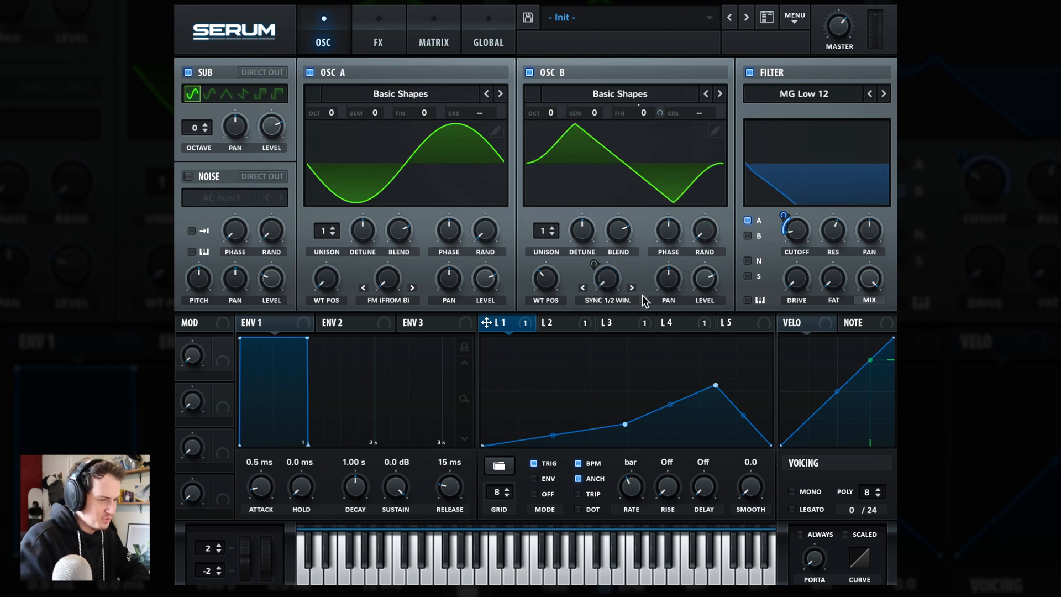
Step: Shape LFO 5 to hold maximum for the first half and fall linearly to zero, at a bar rate
left_click(734, 322)
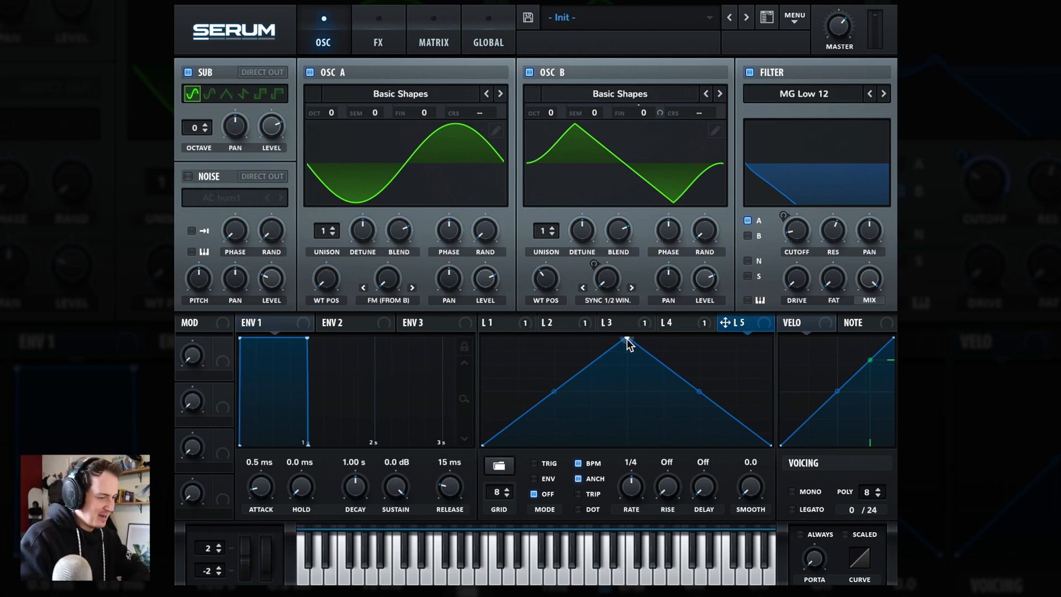
left_click_drag(626, 338, 486, 327)
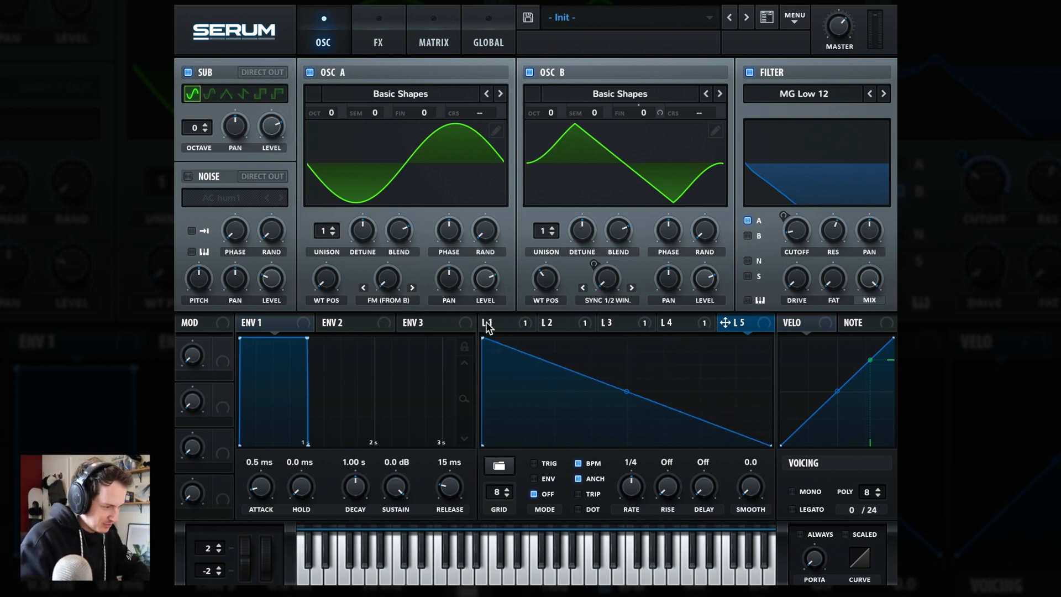
double_click(619, 375)
left_click_drag(620, 375, 628, 327)
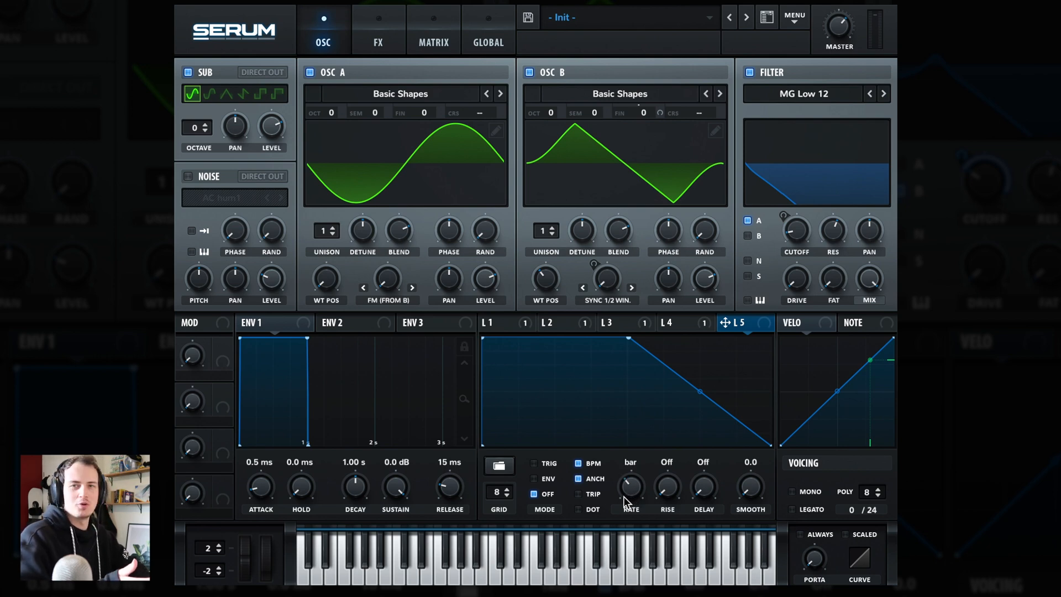
Step: Set LFO 5's rate to 2 bar and assign it to the sub, oscillator A and oscillator B levels, lowering their base levels
left_click_drag(624, 496, 624, 503)
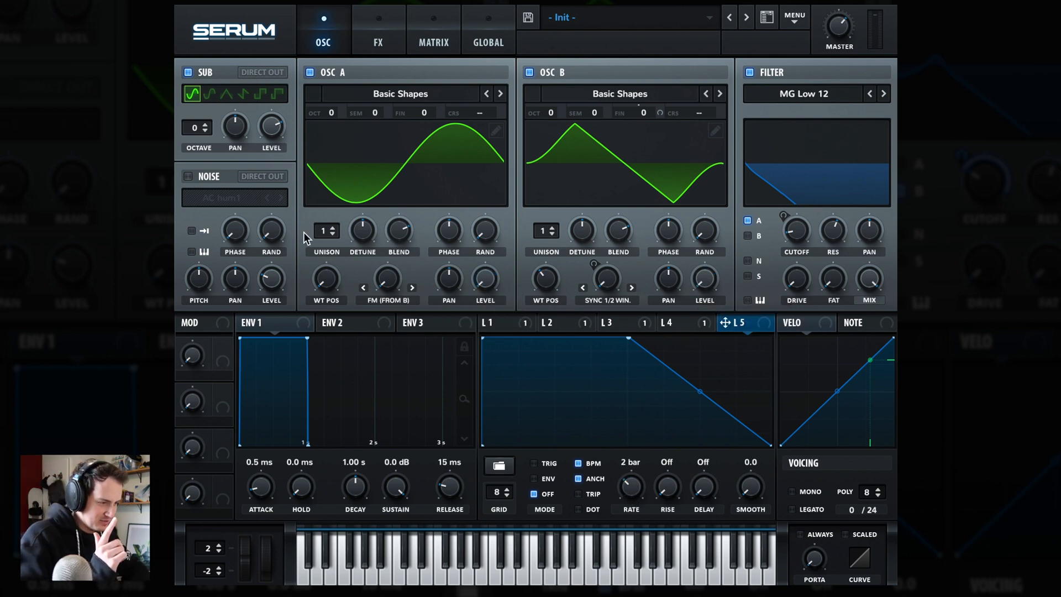
left_click_drag(726, 322, 264, 134)
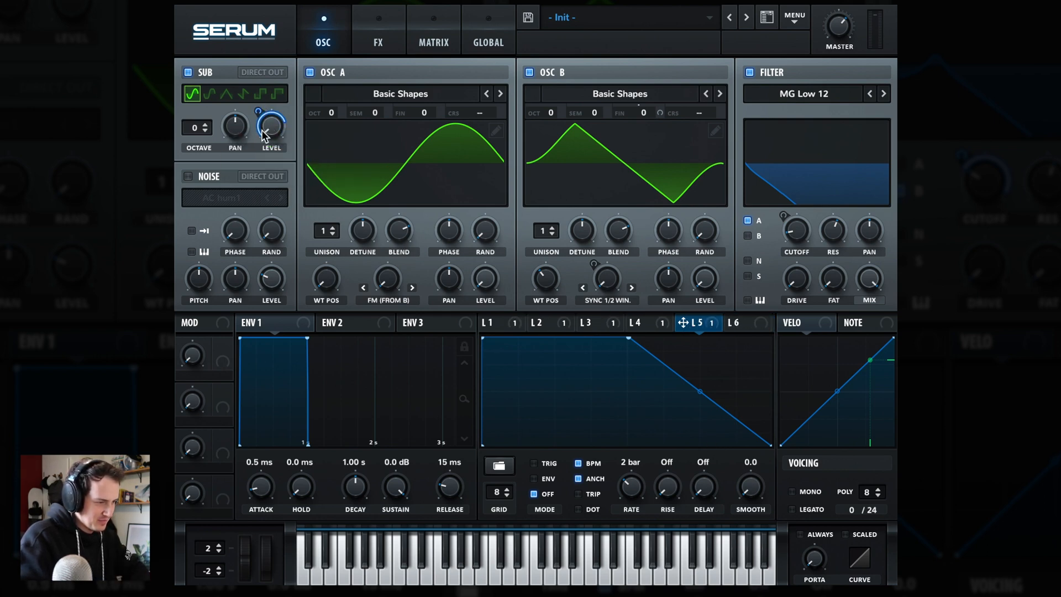
left_click_drag(684, 321, 488, 291)
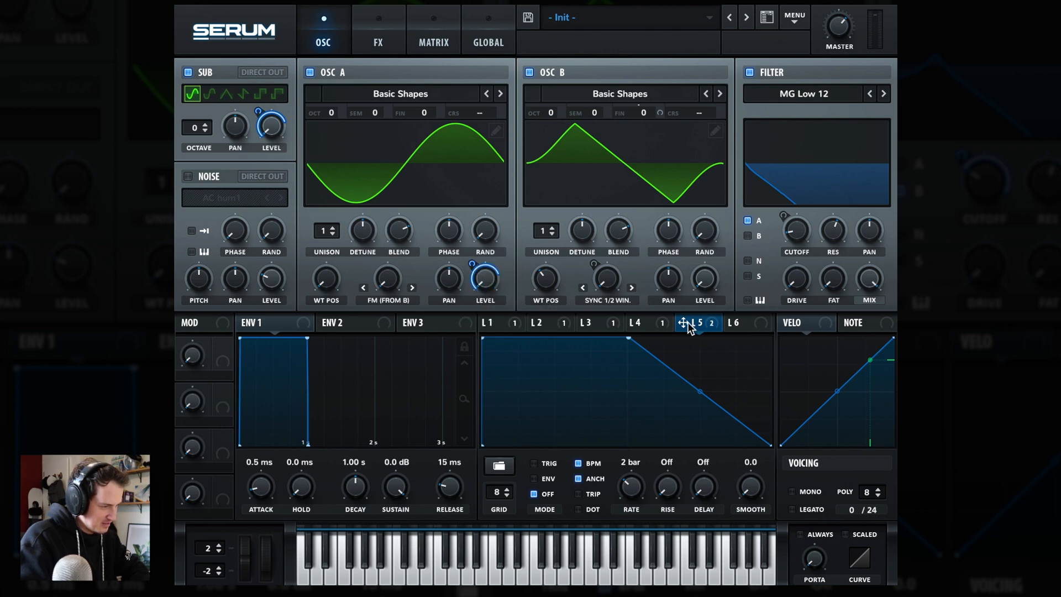
left_click_drag(701, 268, 696, 286)
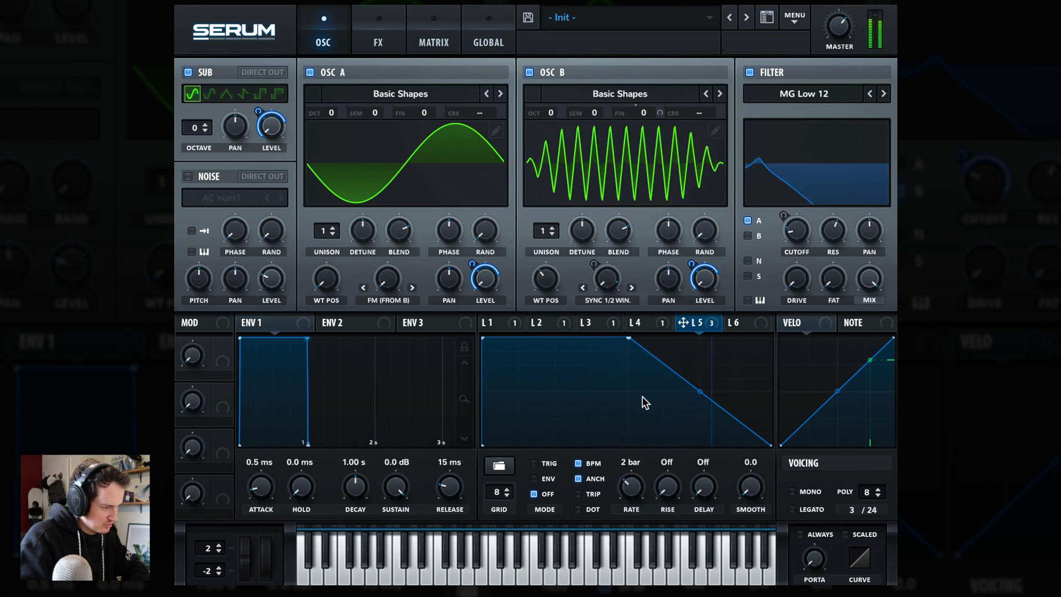
Step: Add a series of alternating peaks and troughs across the second half of LFO 5's shape
double_click(632, 437)
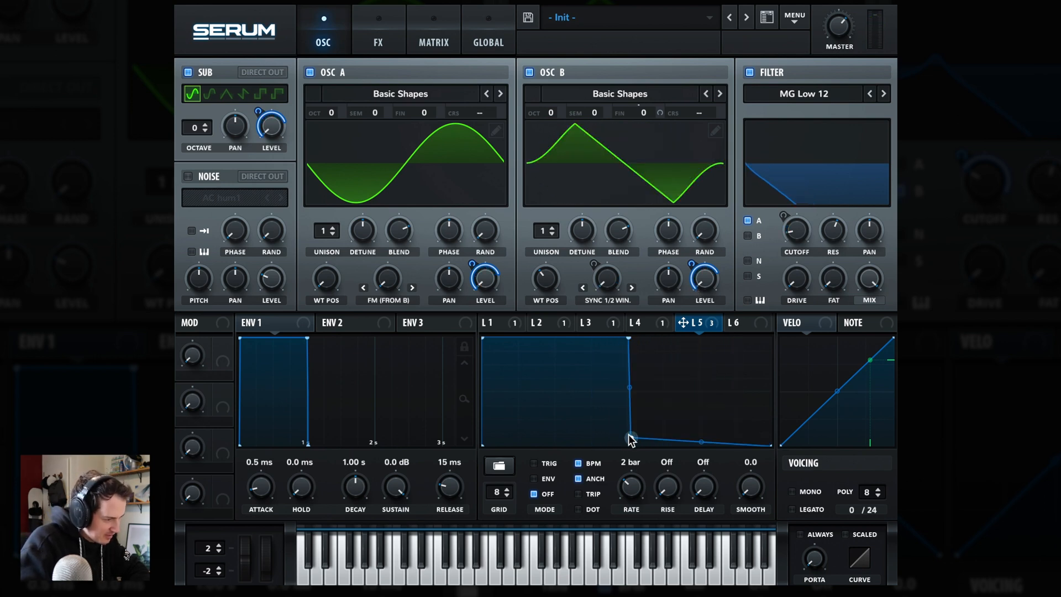
left_click_drag(631, 438, 630, 446)
double_click(639, 337)
double_click(646, 445)
double_click(652, 341)
double_click(662, 442)
double_click(670, 353)
double_click(676, 441)
double_click(684, 359)
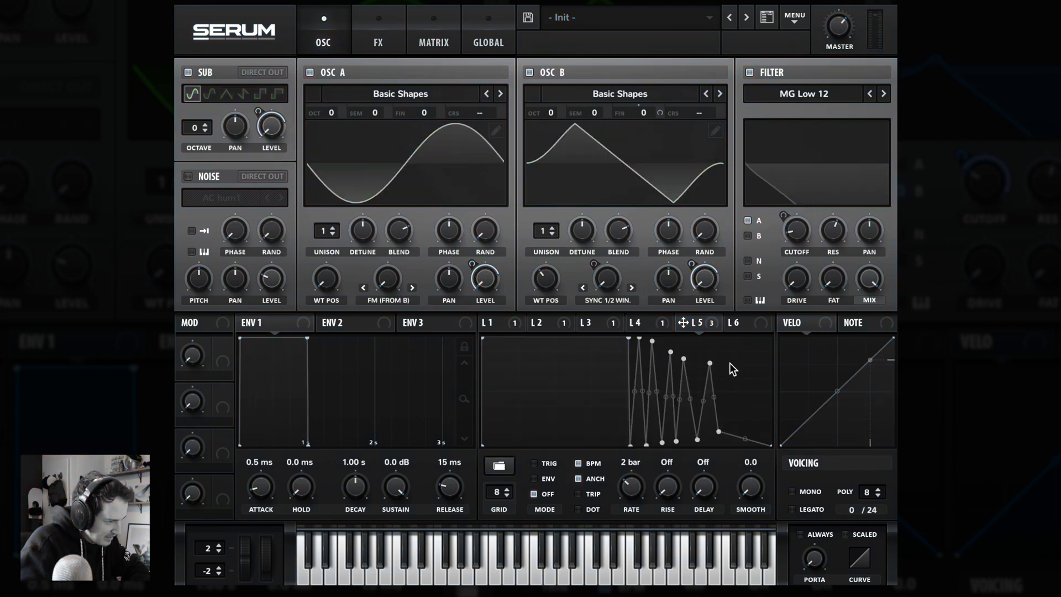
double_click(730, 364)
left_click_drag(718, 431, 719, 439)
Step: Set LFO 5 to Trig mode, raise its peaks to maximum and adjust the spacing and depth of the troughs
left_click(534, 463)
left_click_drag(639, 338, 653, 338)
left_click_drag(670, 352, 676, 338)
left_click_drag(662, 442, 665, 444)
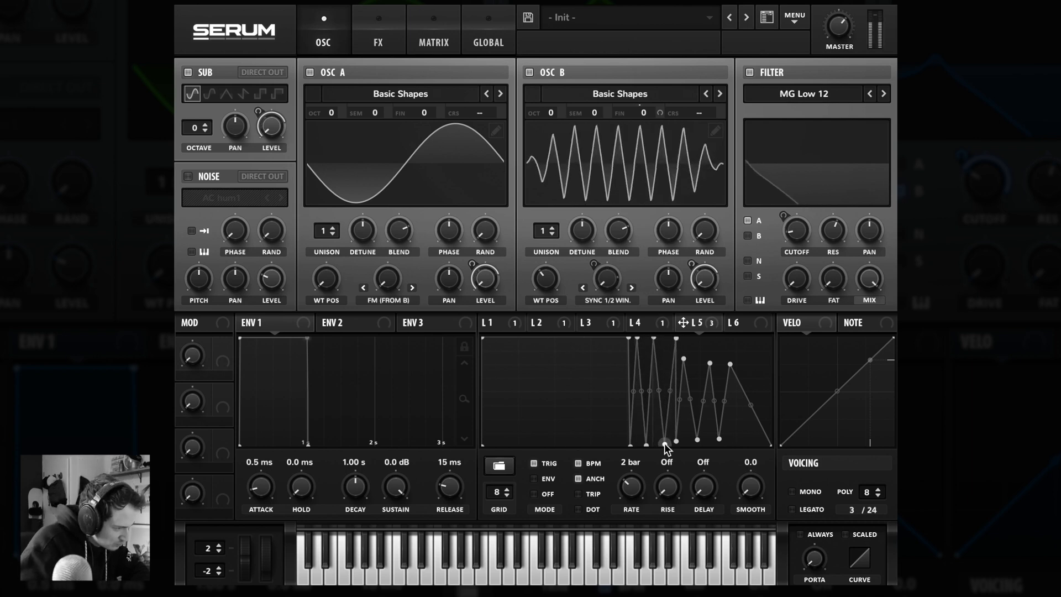
left_click_drag(629, 337, 620, 337)
left_click_drag(684, 359, 691, 337)
left_click_drag(665, 444, 668, 445)
left_click_drag(710, 363, 727, 338)
mouse_move(676, 441)
left_mouse_down()
mouse_move(687, 360)
mouse_move(689, 449)
left_mouse_up()
Step: Add another trough and full-height peak near LFO 5's end, bow the final fall outward and lower the last troughs to zero
double_click(737, 439)
double_click(742, 338)
left_click_drag(757, 391, 762, 372)
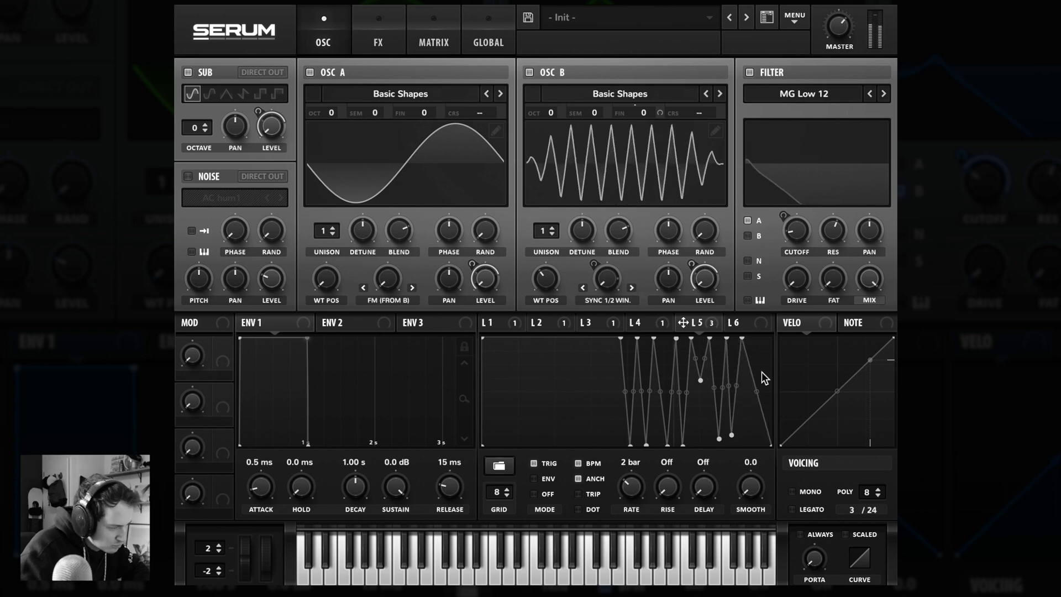
left_click_drag(736, 439, 736, 445)
left_click_drag(720, 439, 718, 447)
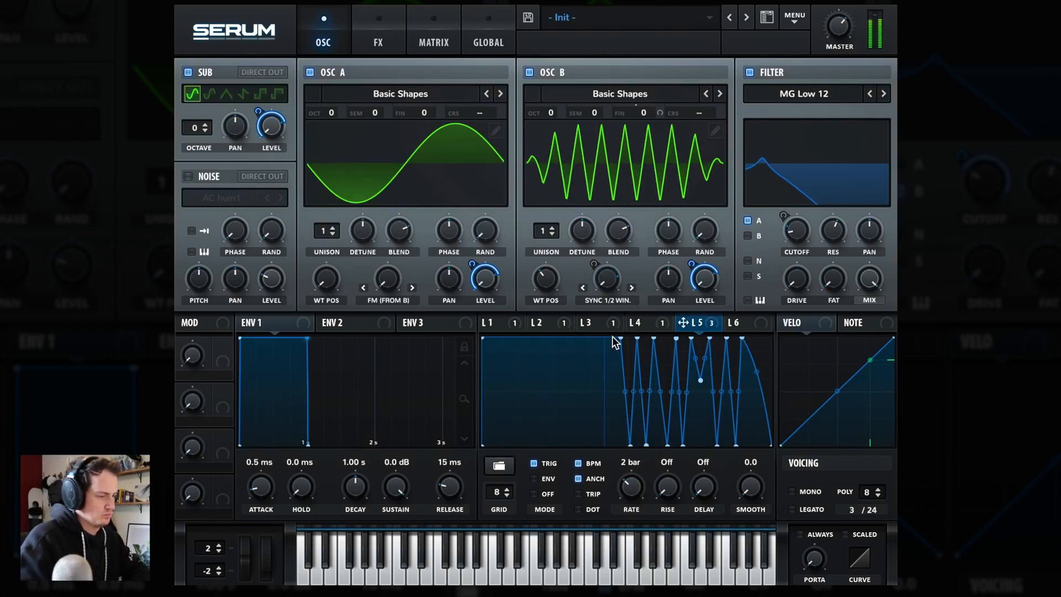
Step: Fine-tune LFO 2's shape by raising its early peak slightly and lowering the middle point a little
left_click(588, 321)
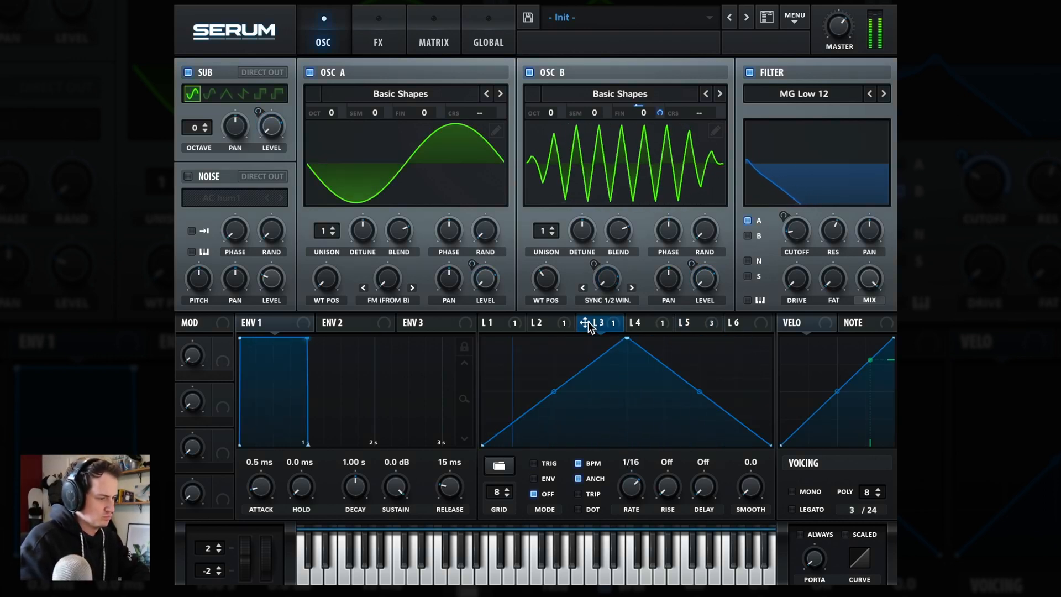
left_click(649, 322)
left_click(557, 323)
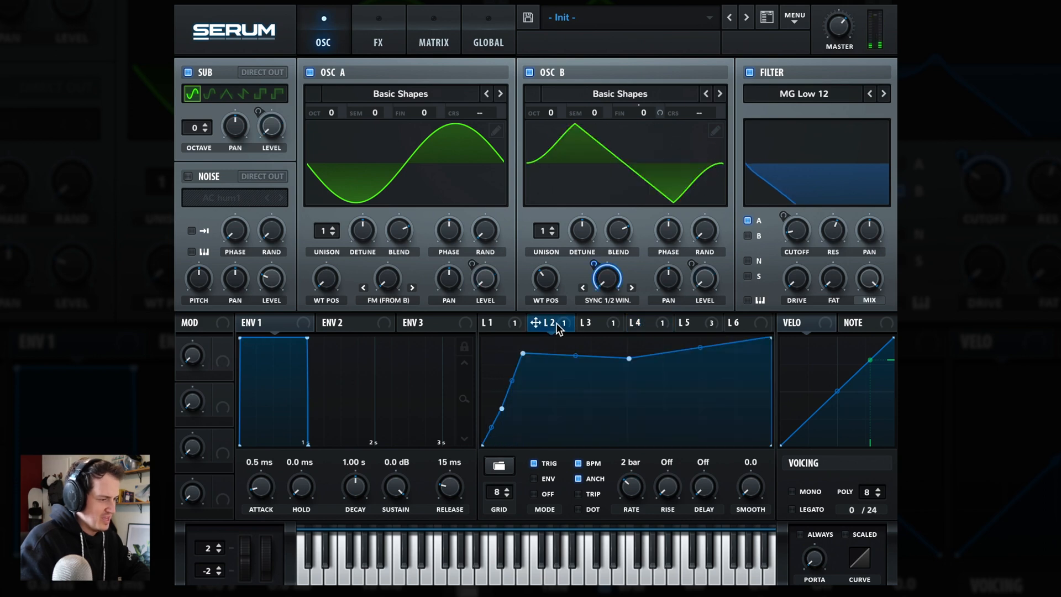
mouse_move(522, 354)
left_mouse_down()
mouse_move(501, 341)
mouse_move(519, 366)
mouse_move(518, 351)
left_mouse_up()
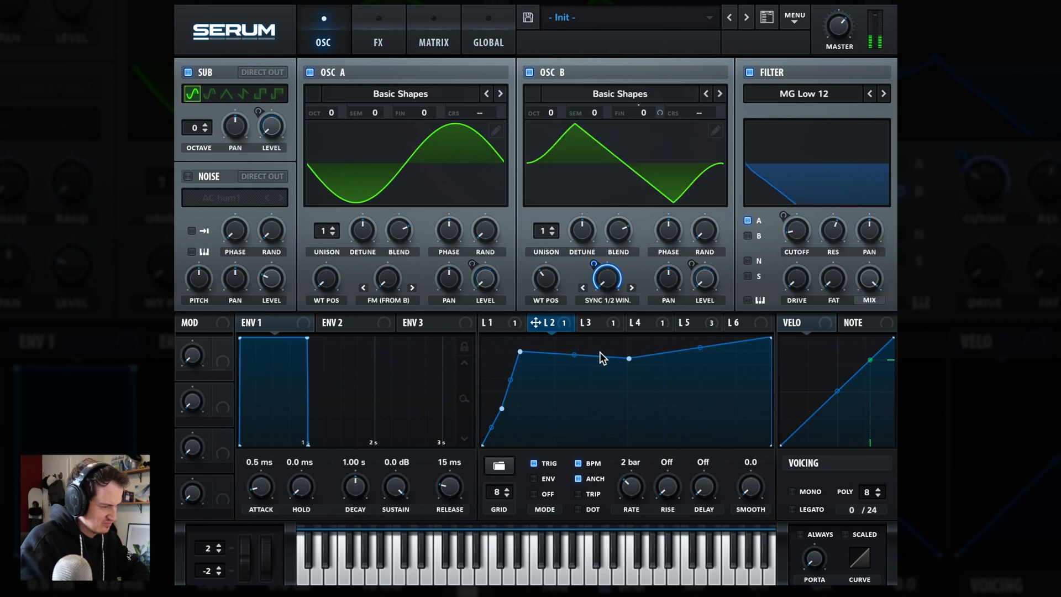
mouse_move(629, 358)
left_mouse_down()
mouse_move(630, 430)
mouse_move(541, 337)
mouse_move(564, 360)
mouse_move(632, 362)
left_mouse_up()
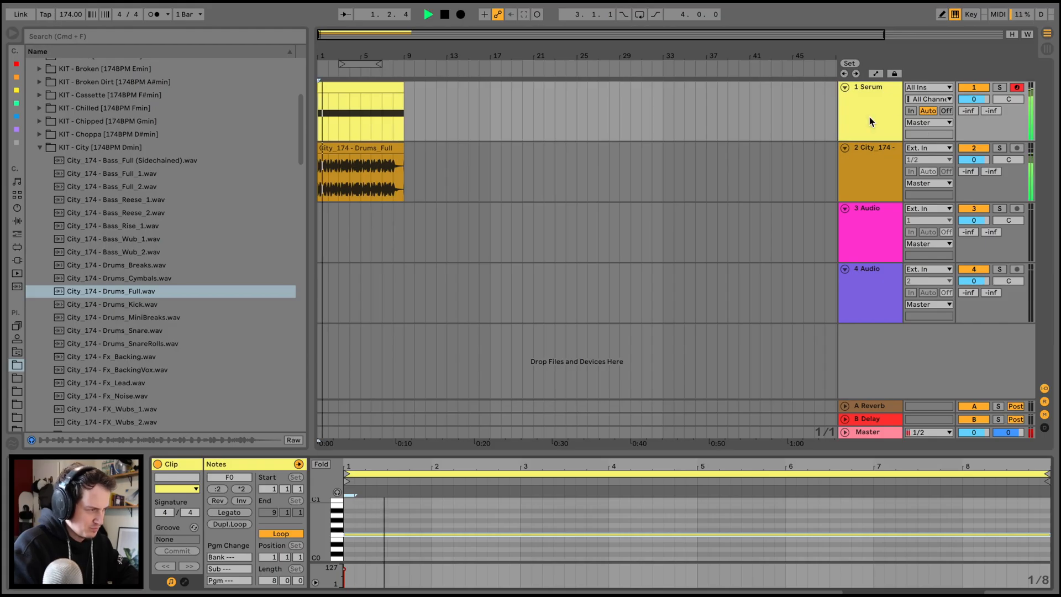
Step: Reopen the synth from the Serum track and shift LFO 5's peaks slightly earlier in the cycle
left_click(870, 122)
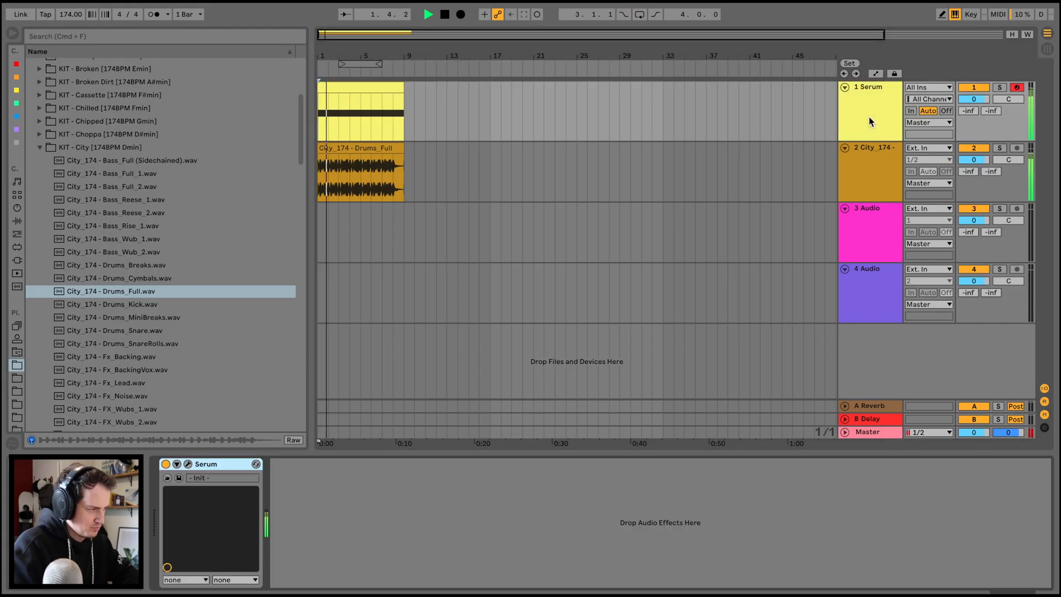
key("plus")
key("plus")
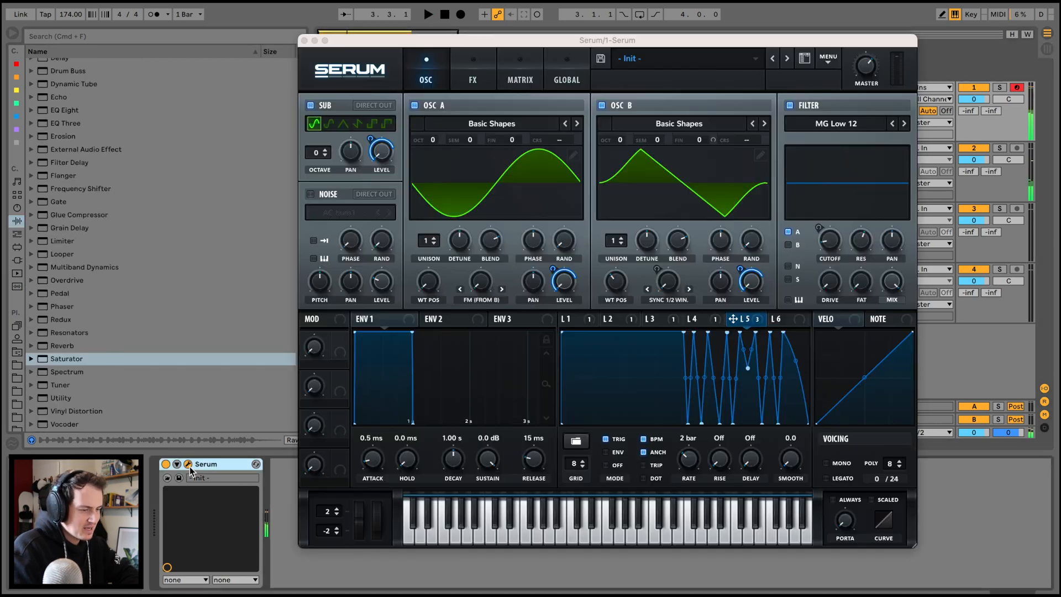
left_click(726, 332)
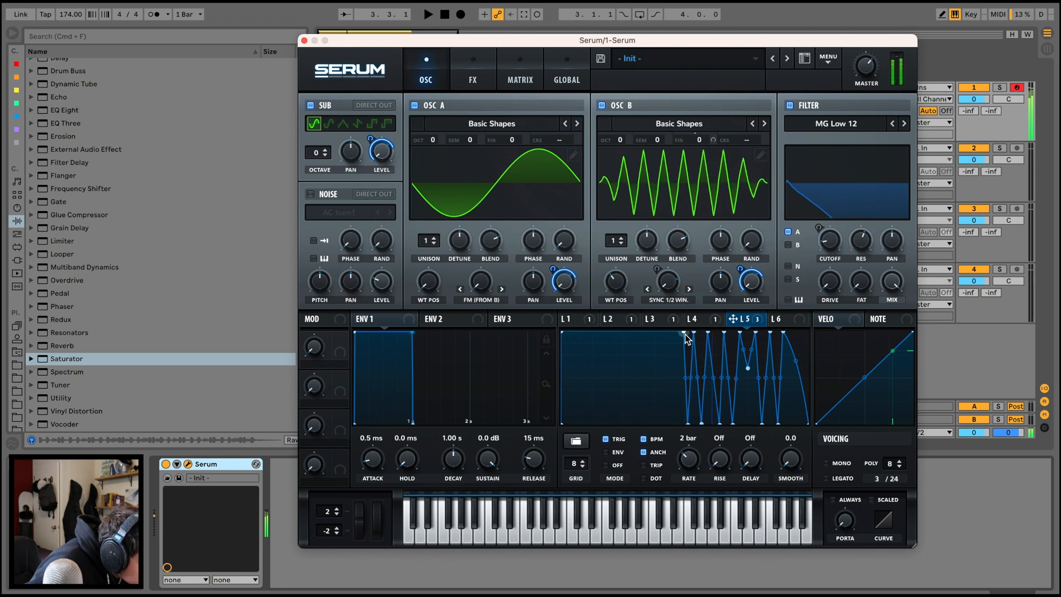
left_click_drag(686, 334, 720, 332)
left_click_drag(741, 333, 734, 334)
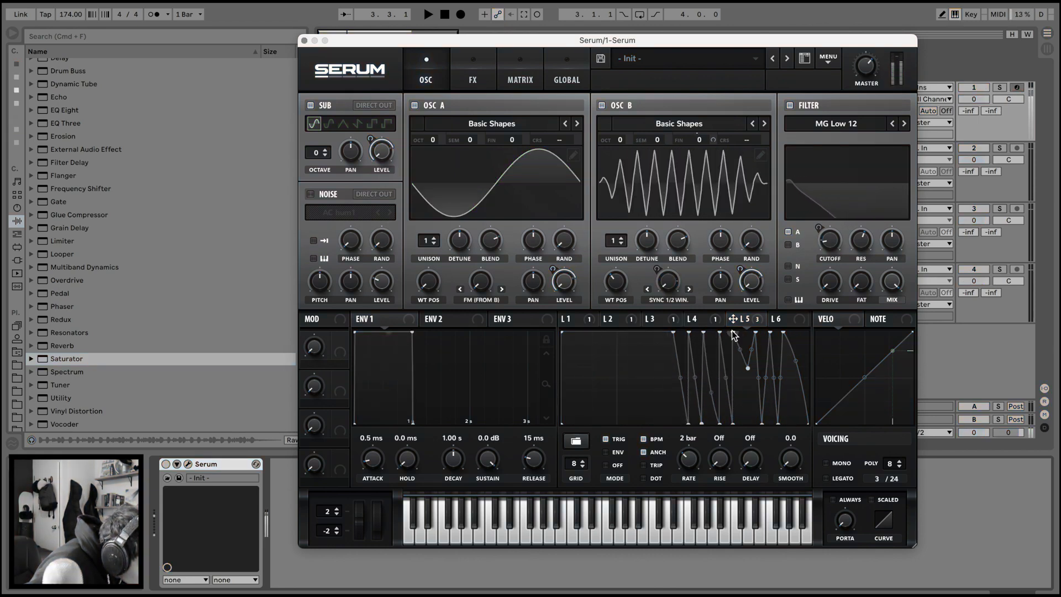
Step: Check LFO 2, remove the third trough in LFO 5's shape during playback, and close the synth window
left_click(611, 319)
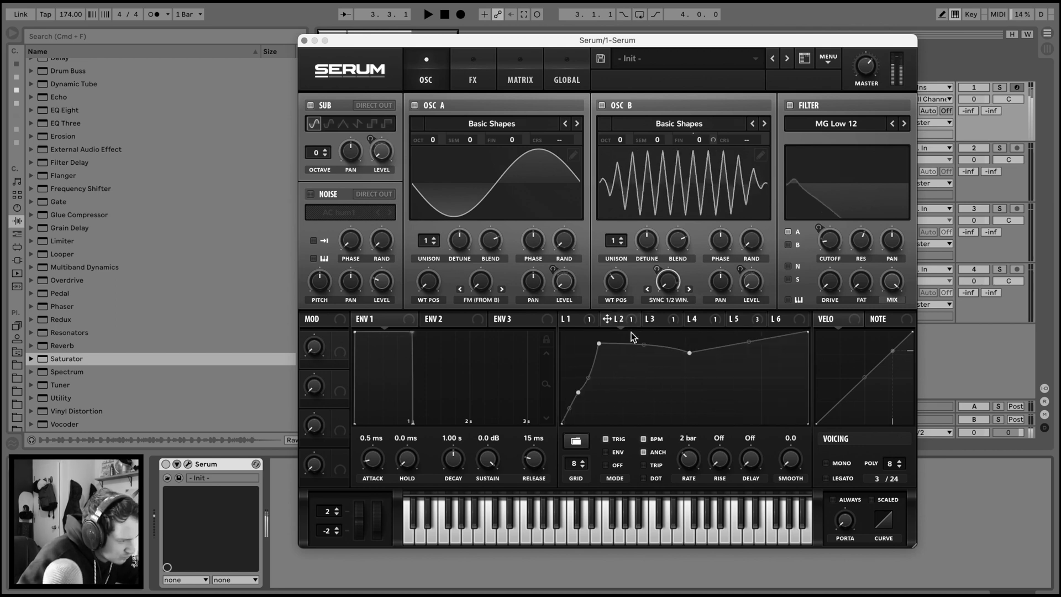
key("space")
left_click(741, 319)
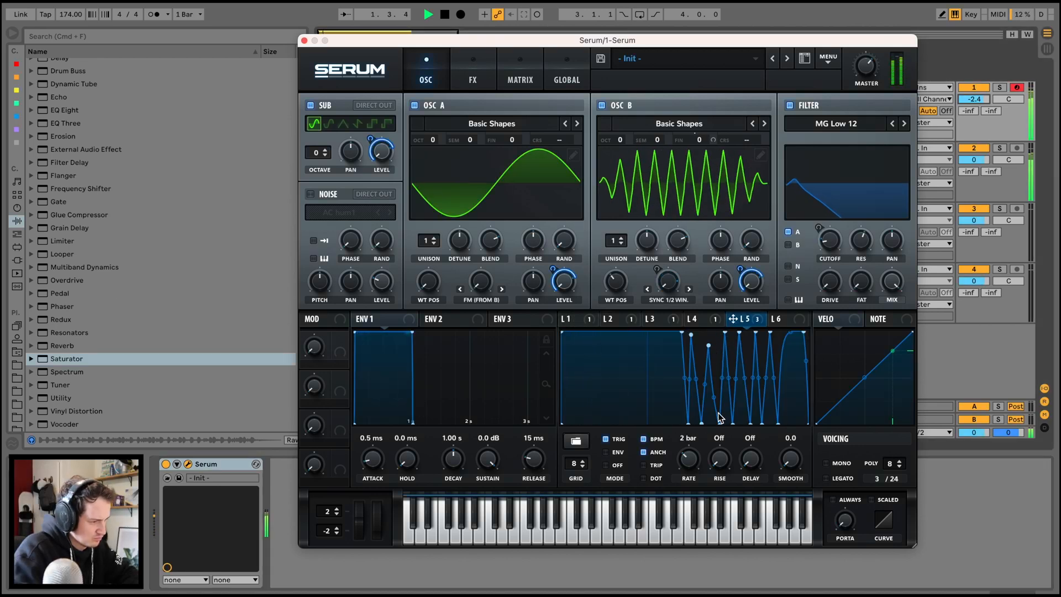
left_click_drag(719, 421, 717, 338)
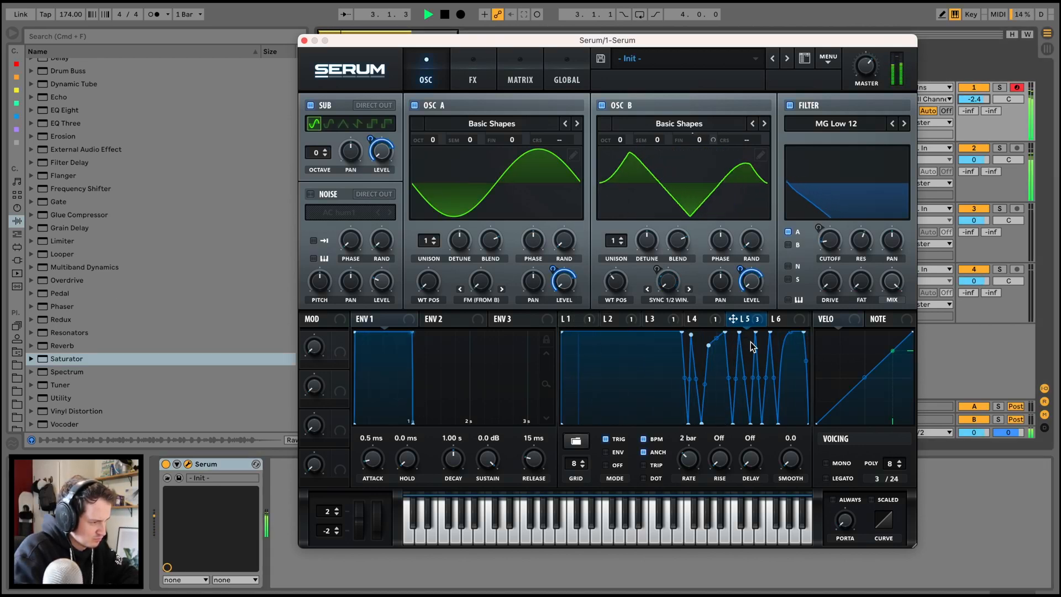
key("space")
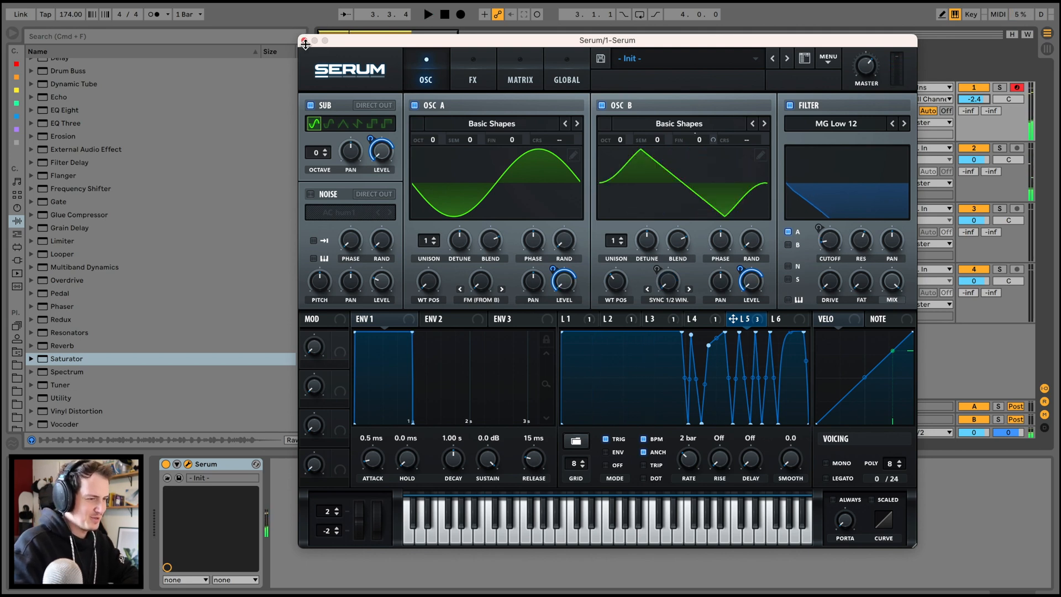
left_click(305, 42)
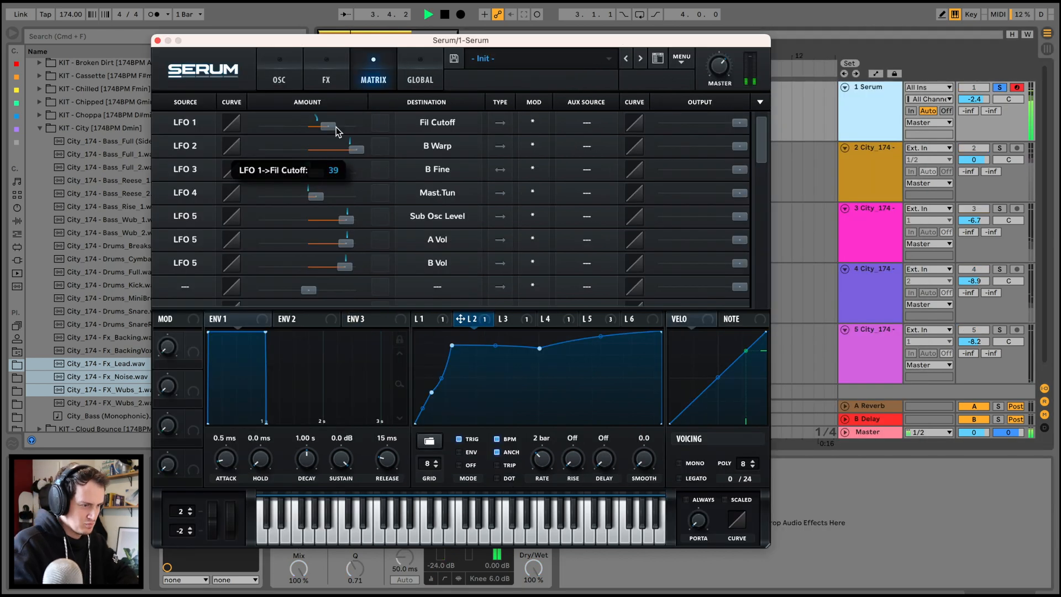
Step: Slightly reduce LFO 1's filter cutoff amount in the matrix and unsolo the Serum track to hear the full mix
left_click_drag(336, 127, 328, 128)
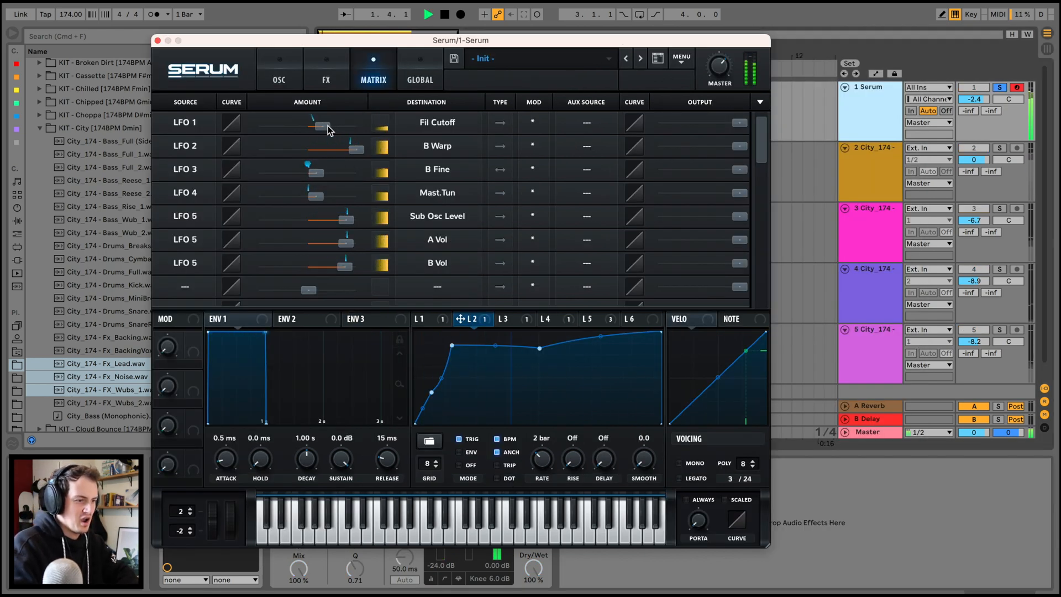
key("space")
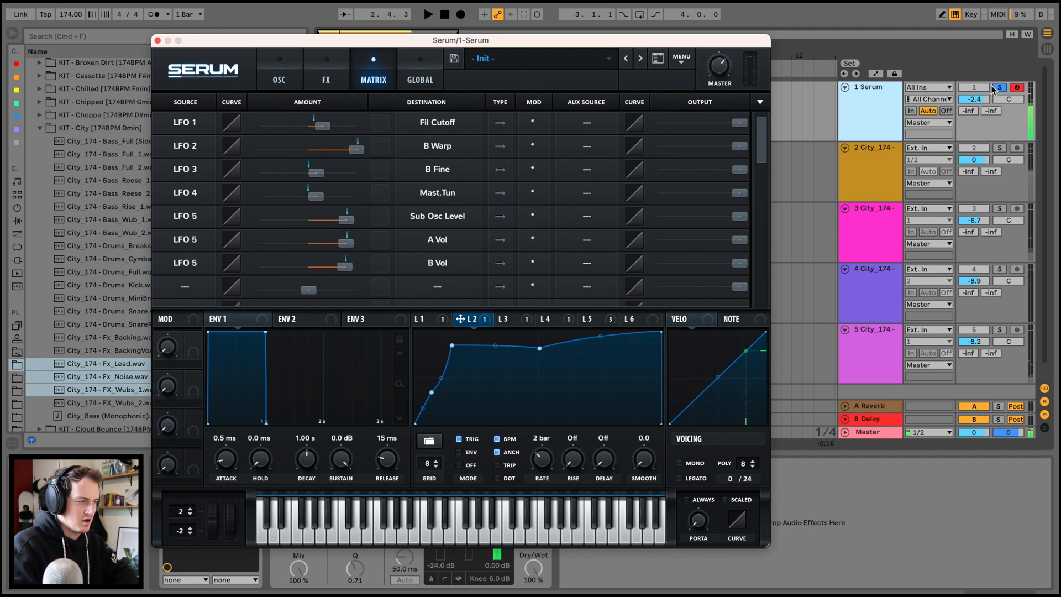
left_click(998, 89)
key("space")
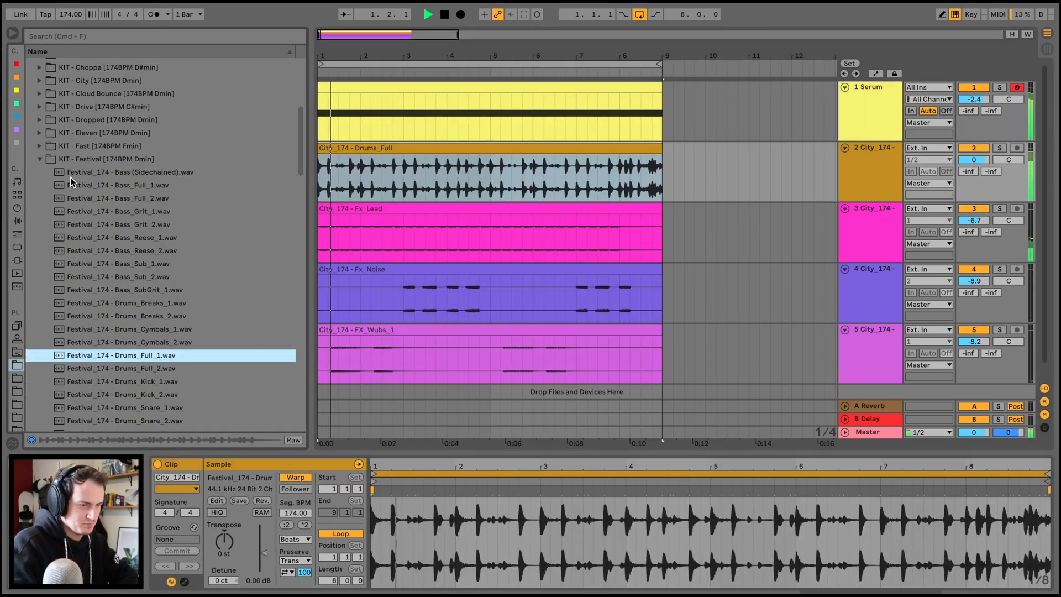
Step: Collapse the KIT - Festival folder and browse the next kit folder in the sample library
key("Left")
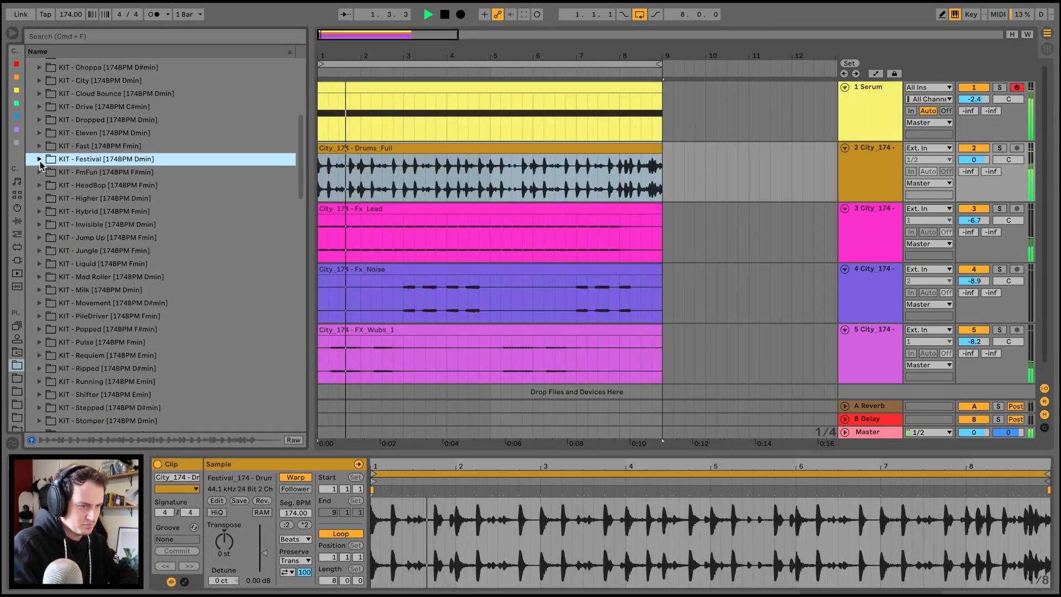
key("Down")
key("Right")
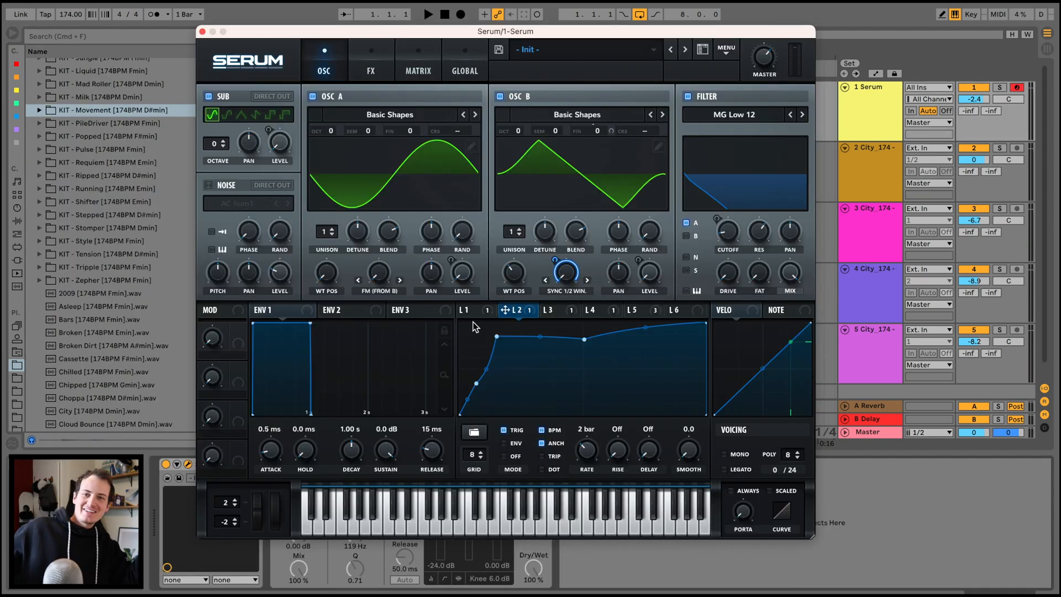
Step: Review the modulation matrix and the shape of LFO 4
left_click(421, 72)
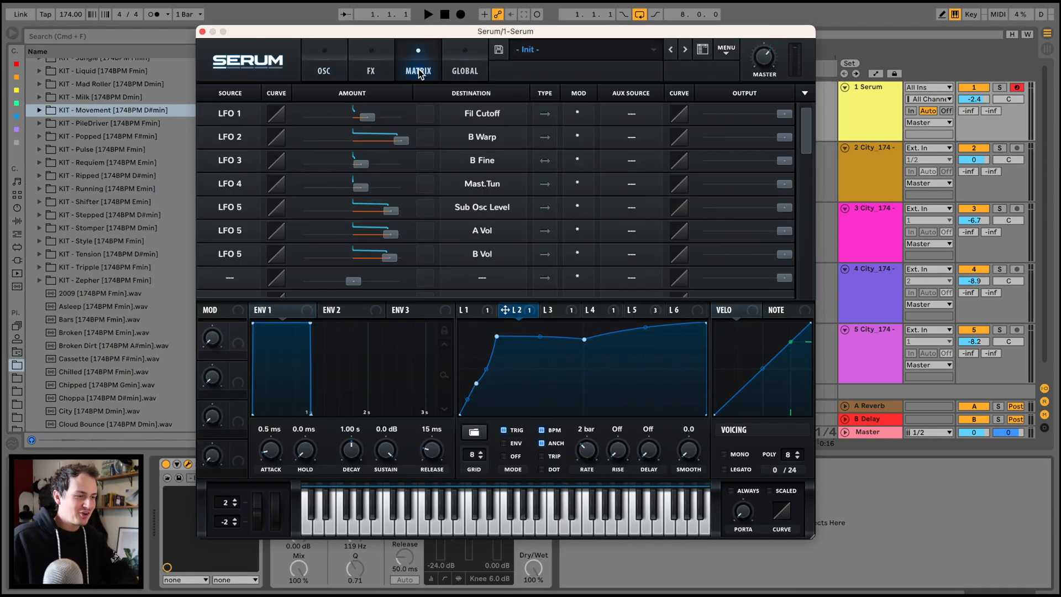
left_click(318, 73)
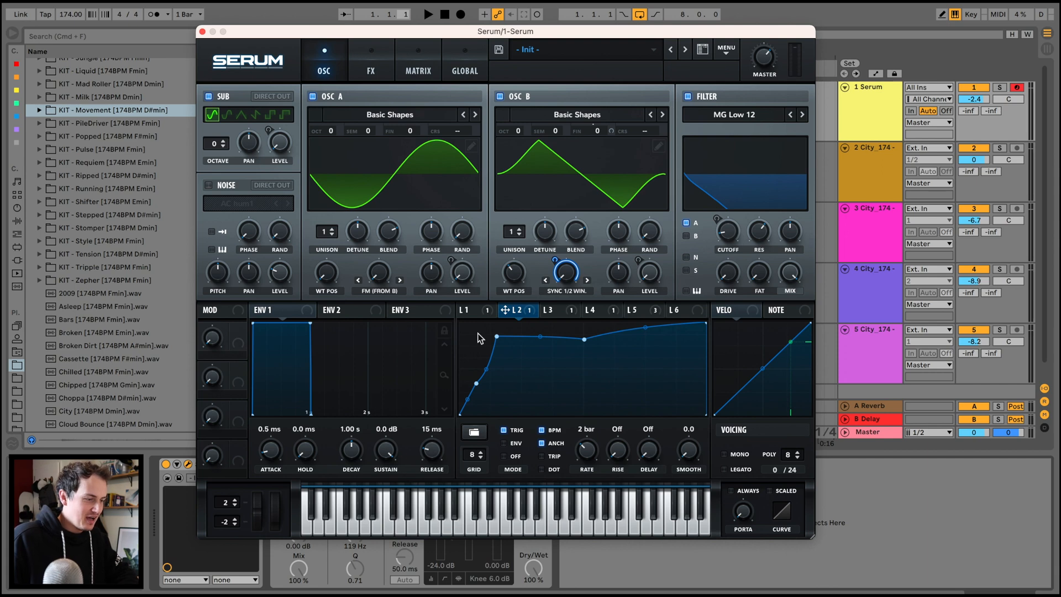
left_click(604, 311)
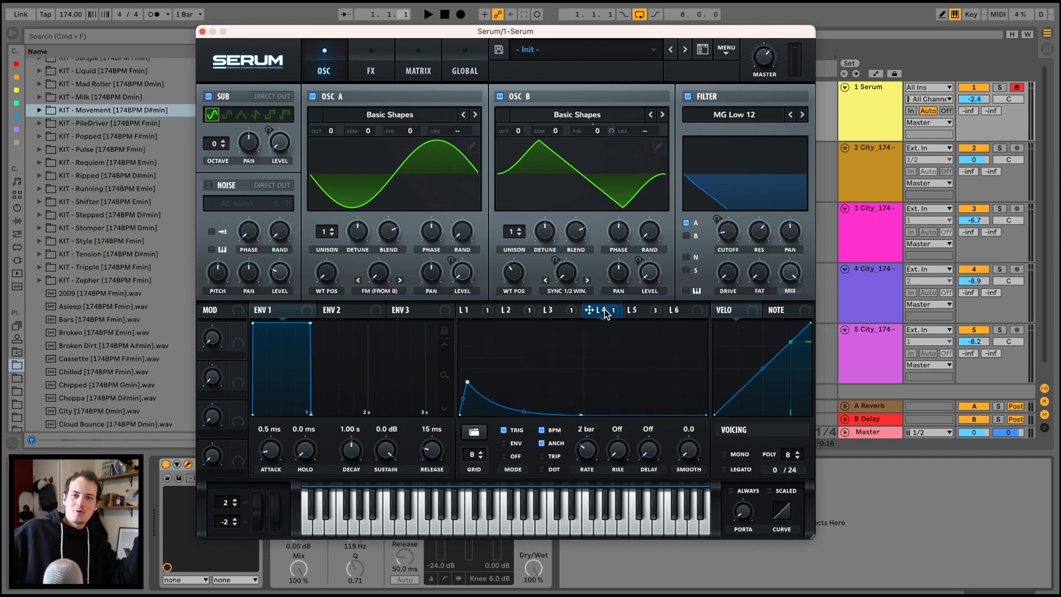